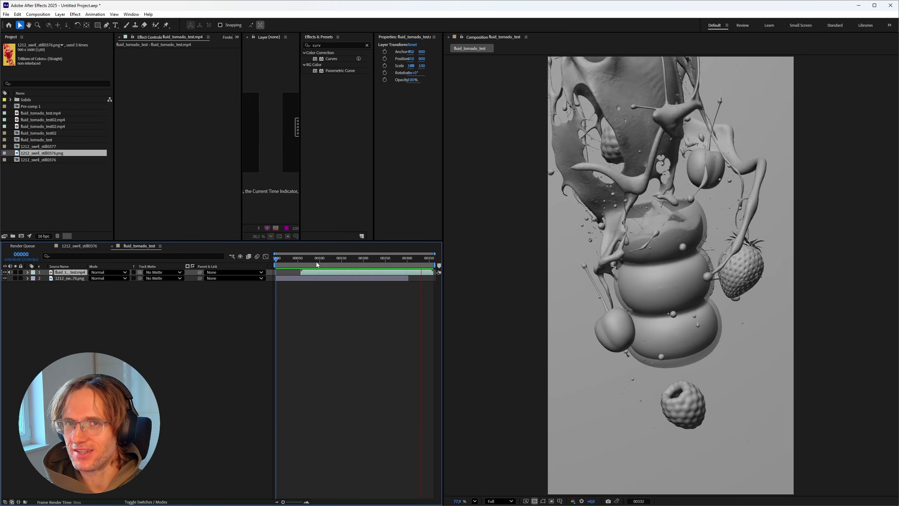
# Scrub through the fluid_tornado_test composition to compare the final fruit render with the grey fluid simulation preview.
pyautogui.moveTo(299, 261)
pyautogui.mouseDown()
pyautogui.moveTo(378, 260)
pyautogui.moveTo(320, 273)
pyautogui.moveTo(366, 273)
pyautogui.moveTo(298, 272)
pyautogui.mouseUp()
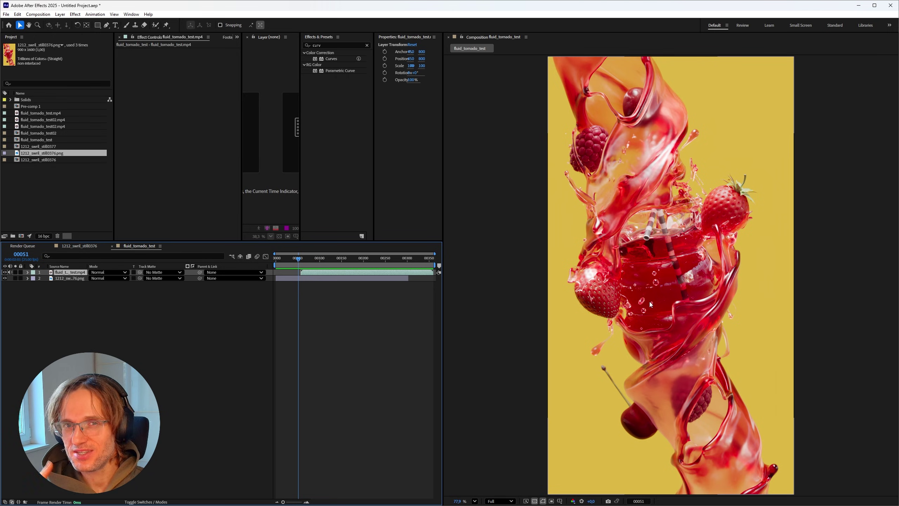
pyautogui.moveTo(291, 259); pyautogui.dragTo(364, 259)
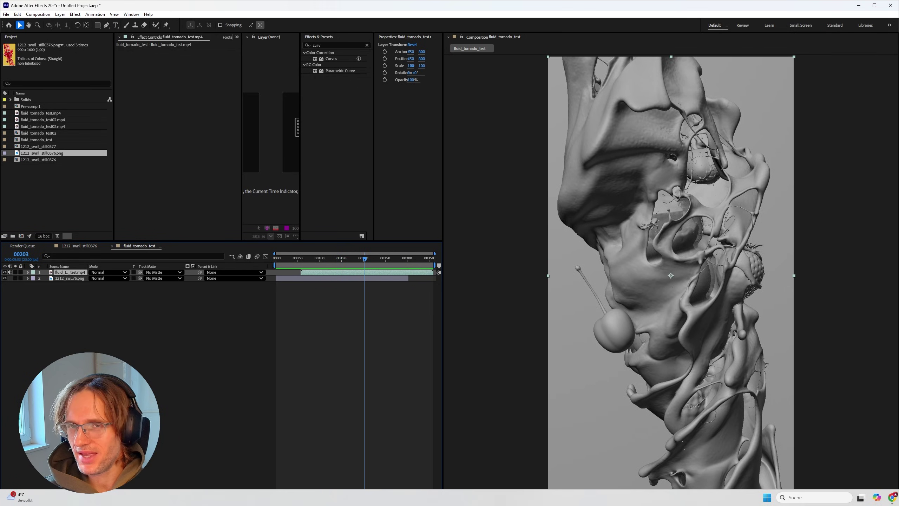
# Switch to the Instagram profile in the browser, look through the simulation posts and view the C-4D Vitamin Cure reel.
pyautogui.scroll(-5, 474, 233)
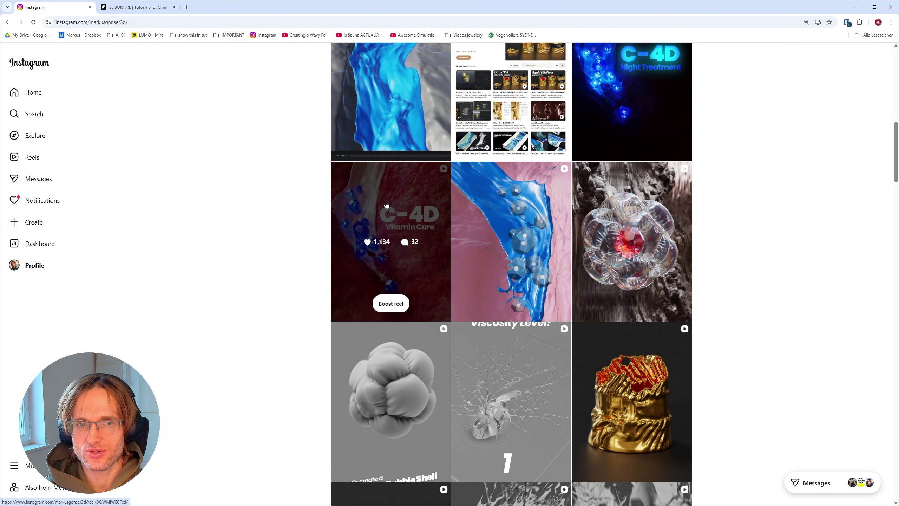
pyautogui.scroll(6, 396, 219)
pyautogui.scroll(-4, 389, 265)
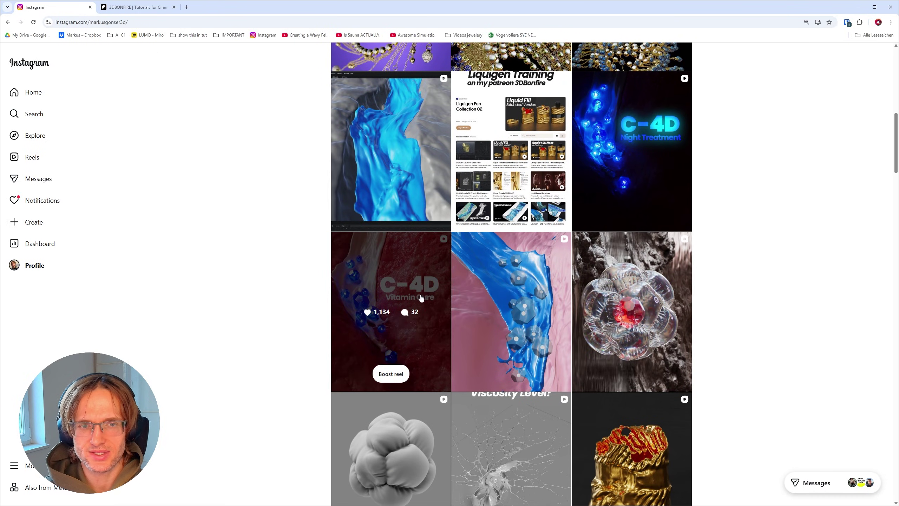
pyautogui.click(390, 301)
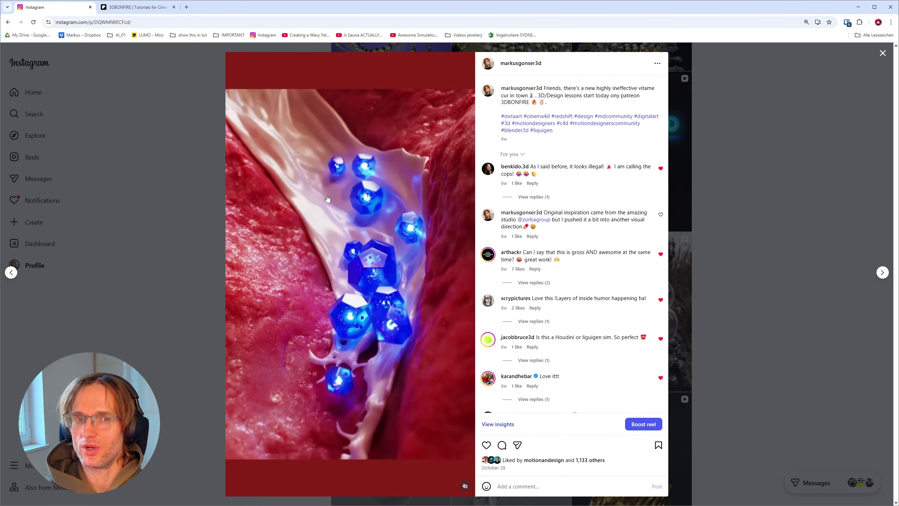
pyautogui.click(883, 53)
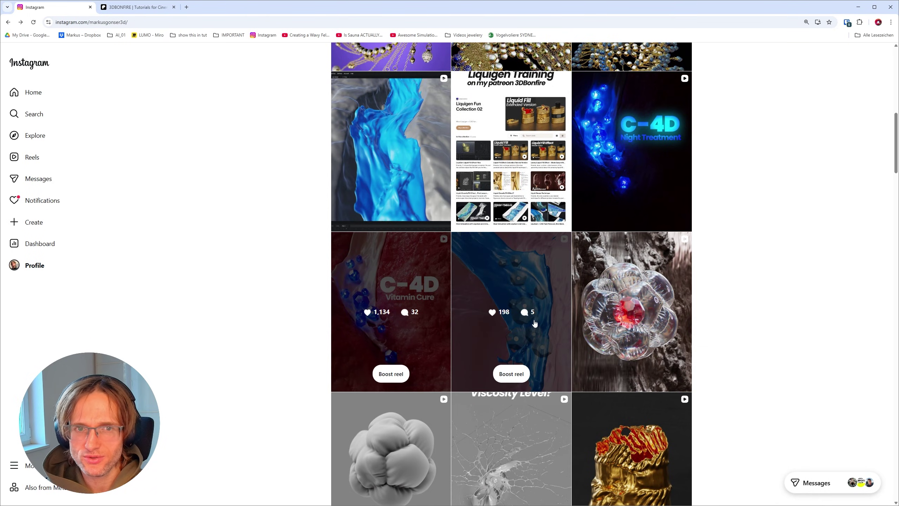
# Look over the 3DBONFIRE Patreon page with its member count and featured products, and minimize the open browser windows.
pyautogui.moveTo(798, 505)
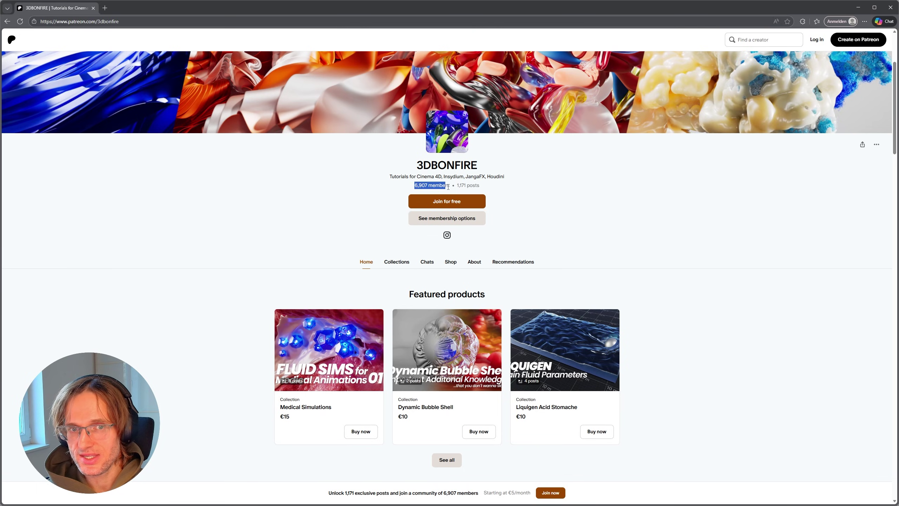
pyautogui.moveTo(448, 186); pyautogui.dragTo(453, 186)
pyautogui.scroll(-2, 440, 180)
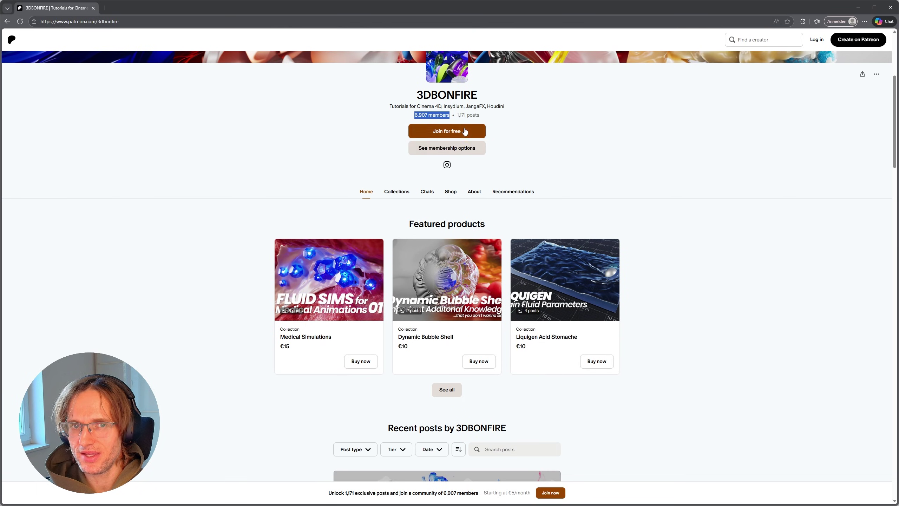
pyautogui.scroll(3, 429, 166)
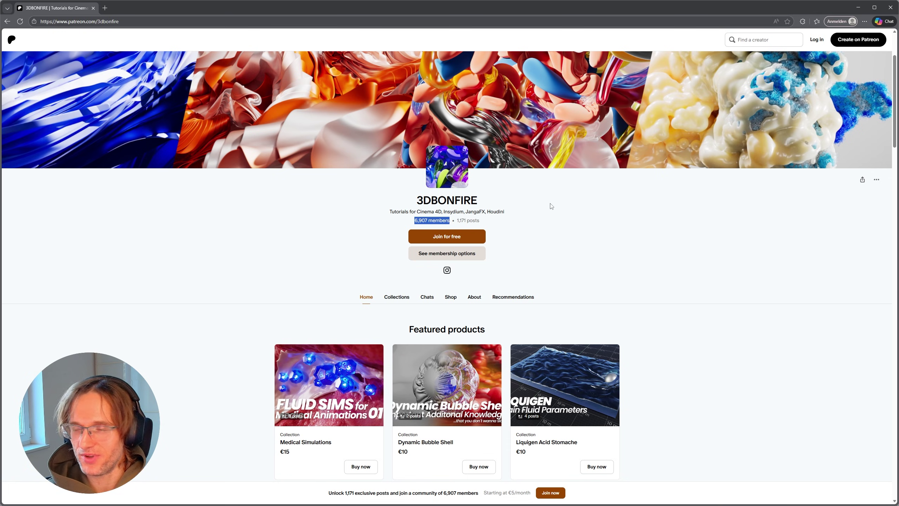
pyautogui.click(858, 8)
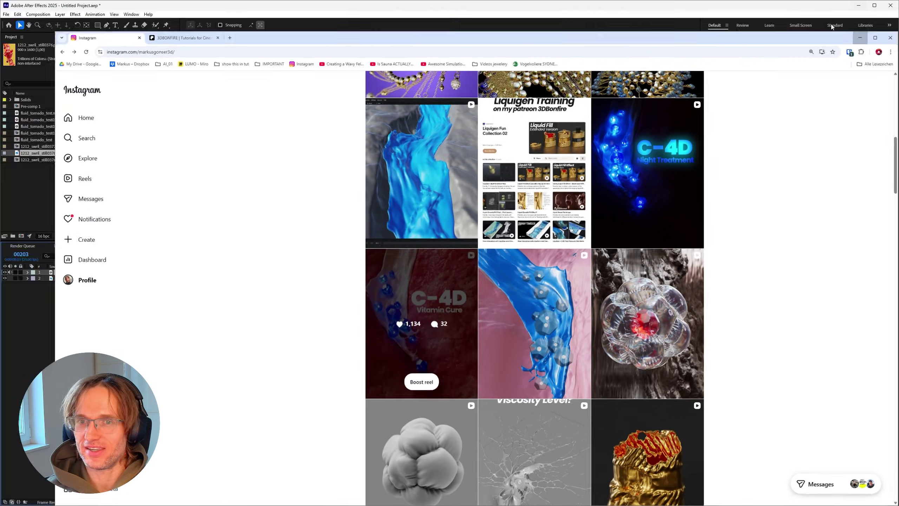
pyautogui.click(860, 37)
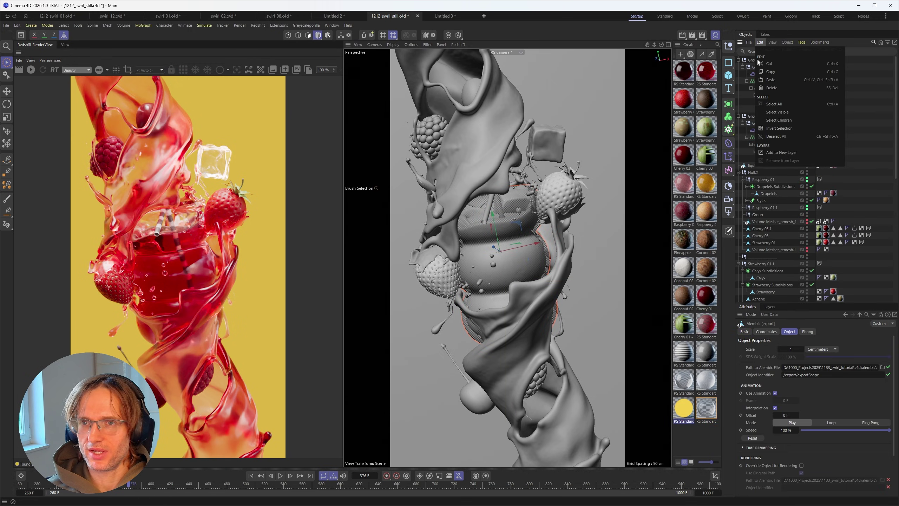
# In Cinema 4D, copy the export Alembic glass into a new project and delete its material tag.
pyautogui.click(771, 72)
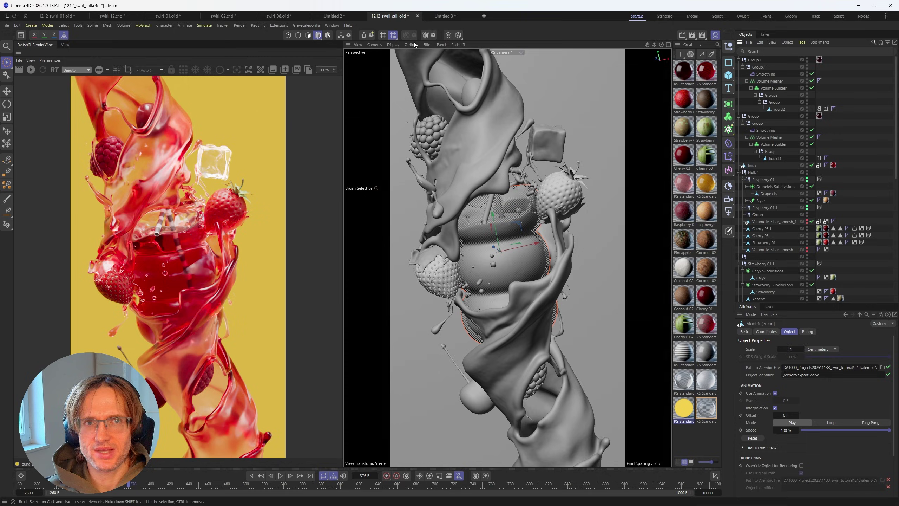
pyautogui.click(483, 15)
pyautogui.click(760, 42)
pyautogui.click(772, 80)
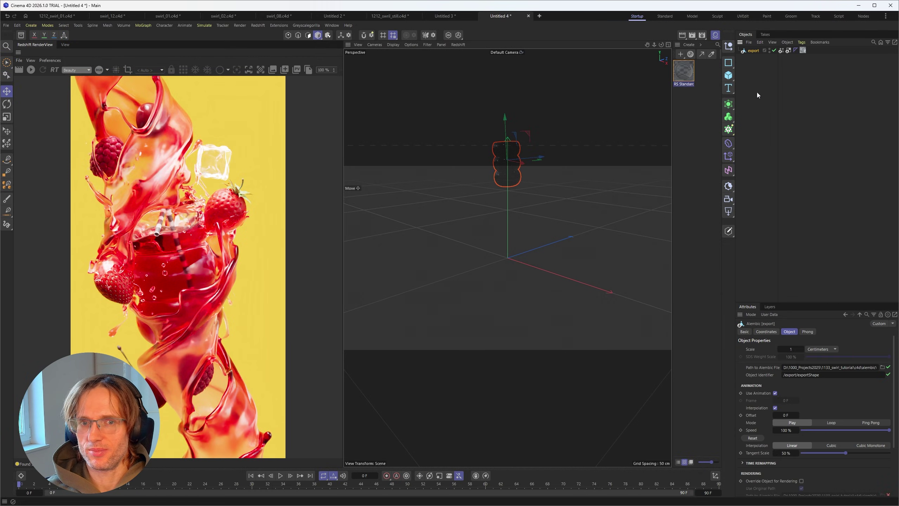
pyautogui.click(802, 51)
pyautogui.press('Delete')
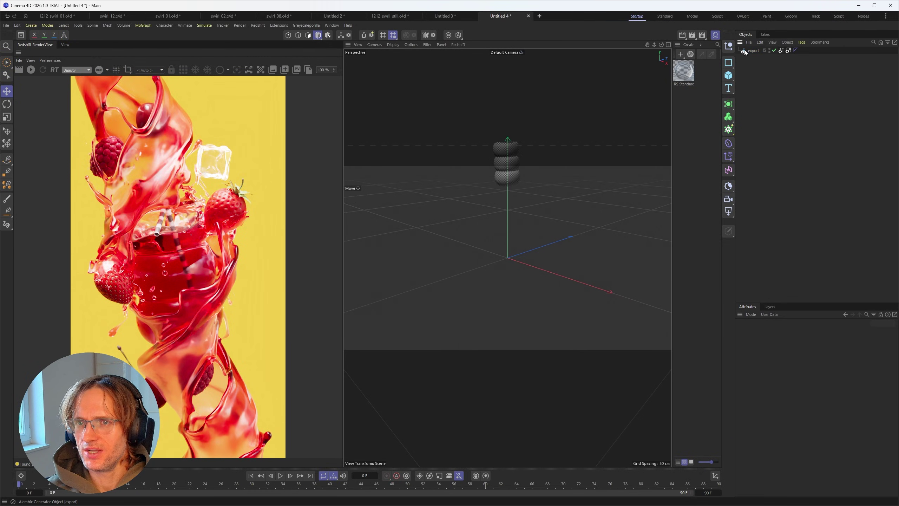
# Set the viewport's safe frame tint opacity to 0% and reselect the glass object.
pyautogui.click(752, 51)
pyautogui.hotkey('shift', 'v')
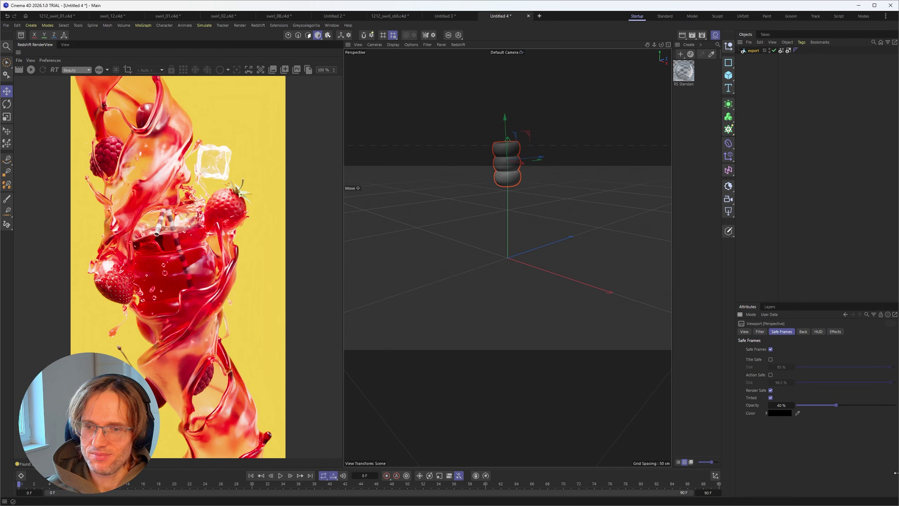
pyautogui.moveTo(778, 402); pyautogui.dragTo(715, 363)
pyautogui.keyDown('alt'); pyautogui.moveTo(548, 203); pyautogui.dragTo(556, 220, button='middle'); pyautogui.keyUp('alt')
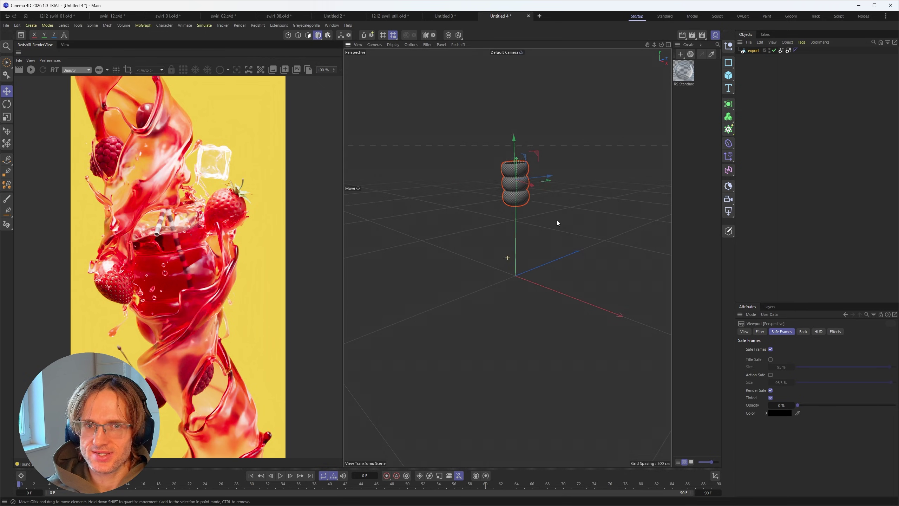
pyautogui.click(751, 51)
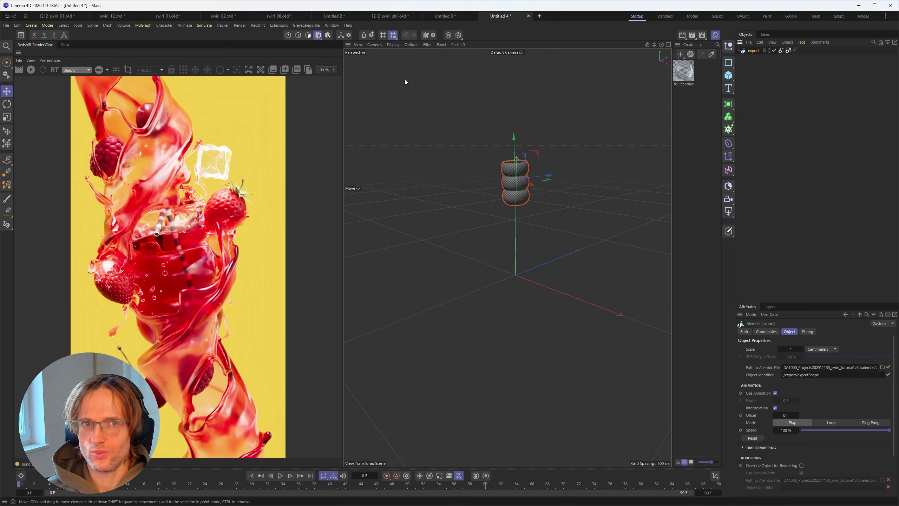
# Search the Asset Browser for glass, enlarge the thumbnails to browse the models, and close the browser.
pyautogui.click(24, 36)
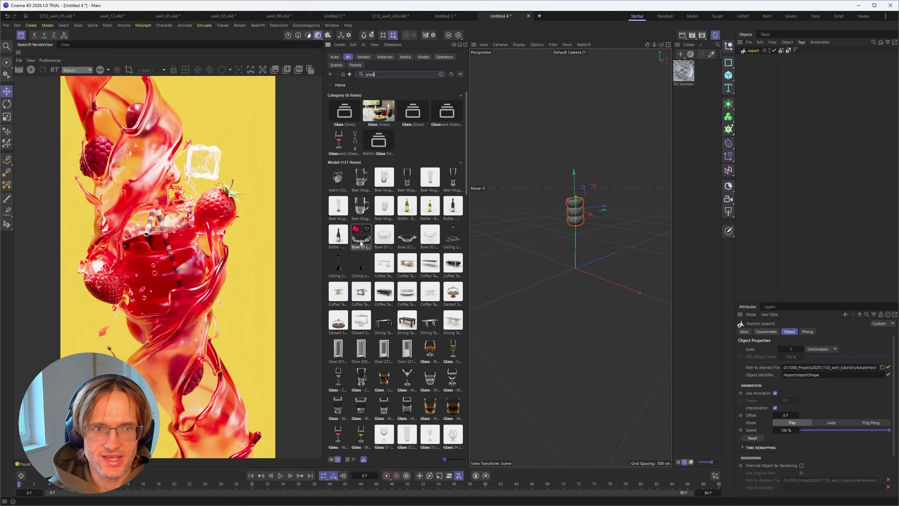
pyautogui.click(453, 459)
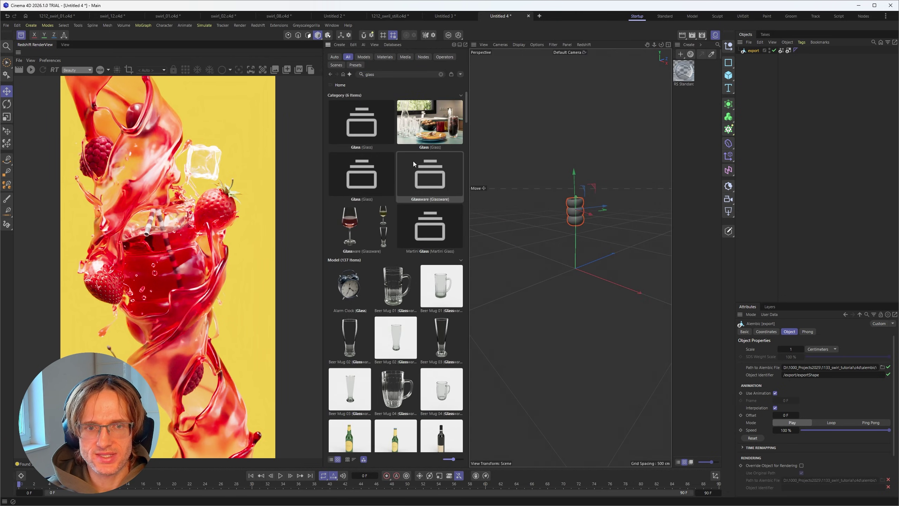
pyautogui.scroll(-1, 425, 367)
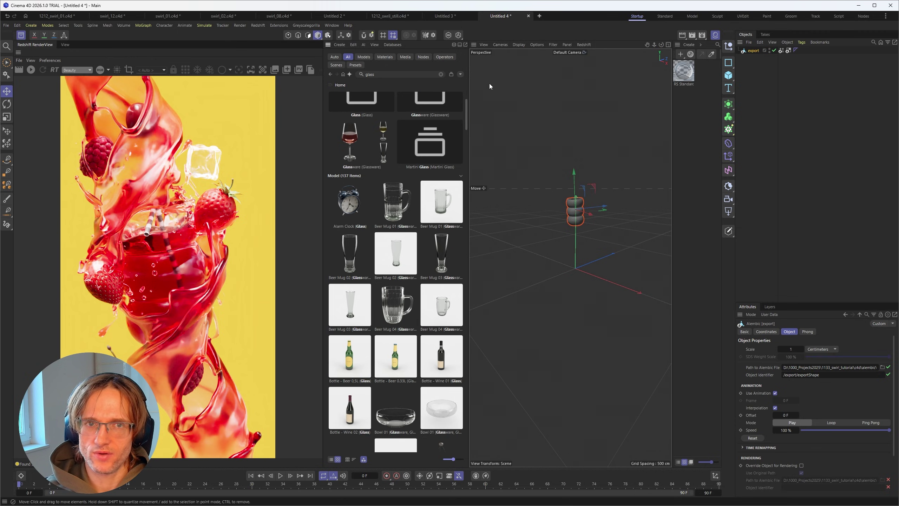
pyautogui.click(6, 46)
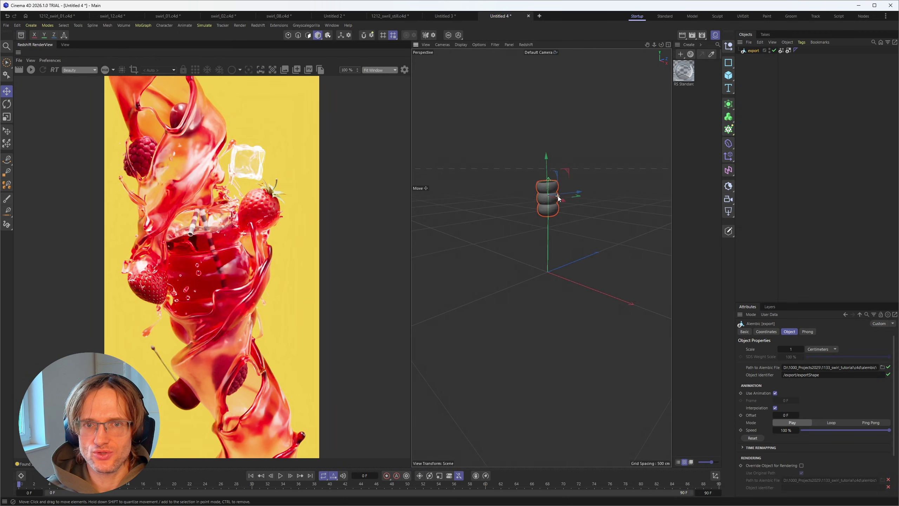
# Reset the glass's position to the world origin and convert it to an editable polygon object.
pyautogui.scroll(4, 558, 197)
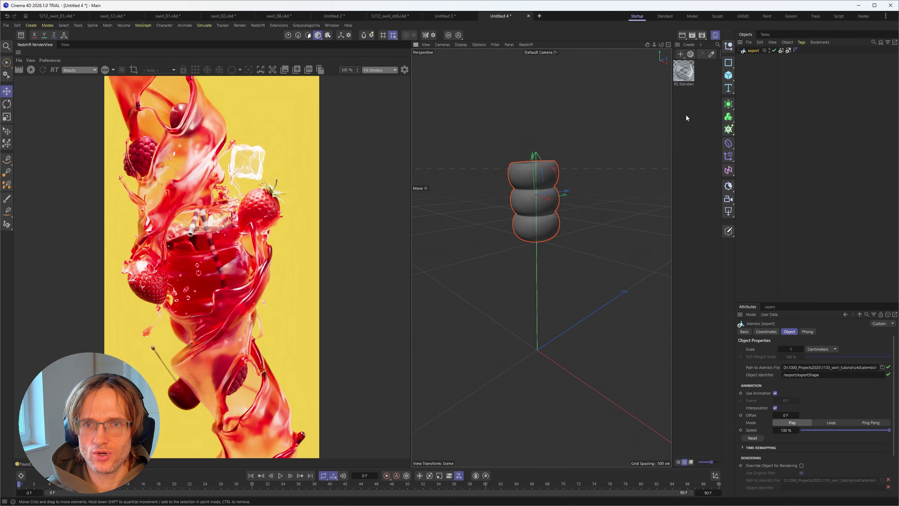
pyautogui.click(767, 332)
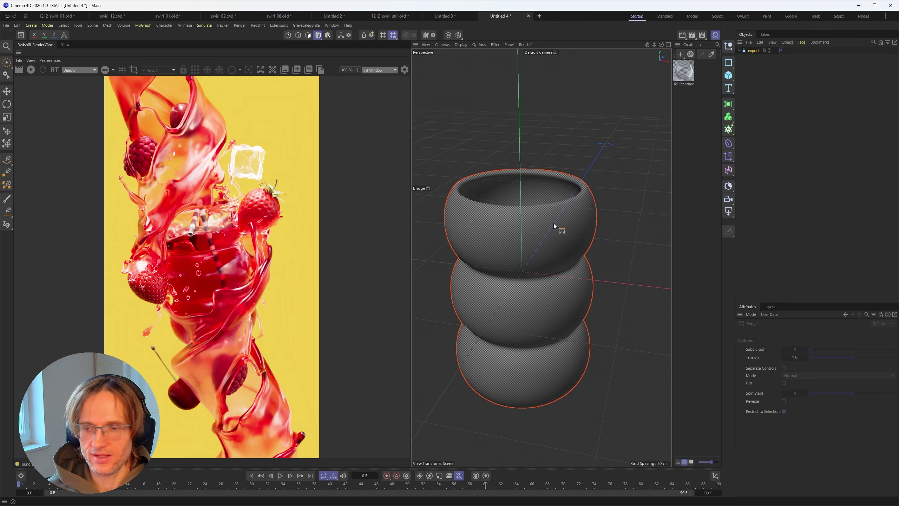
pyautogui.press('n')
pyautogui.press('b')
pyautogui.keyDown('alt'); pyautogui.moveTo(527, 239); pyautogui.dragTo(576, 218, button='right'); pyautogui.keyUp('alt')
pyautogui.scroll(-6, 576, 213)
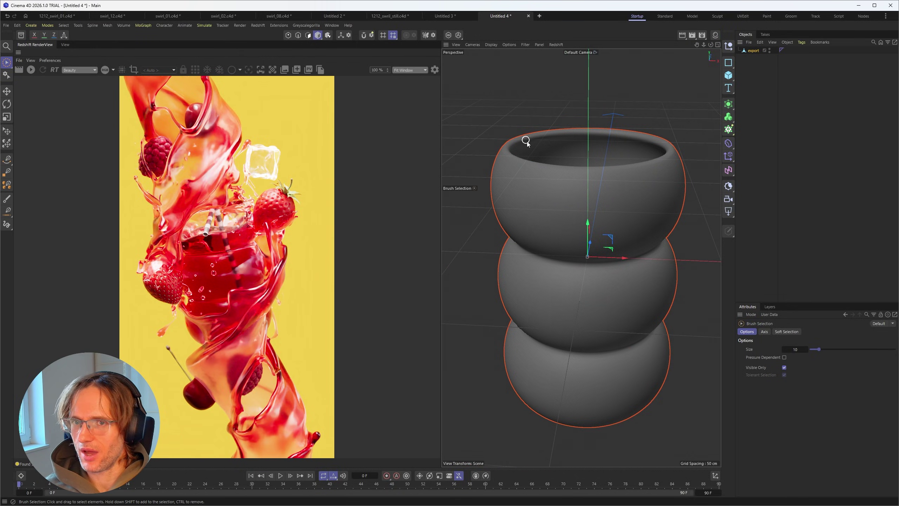
# Display the glass with Gouraud shading and wireframe lines and inspect its mesh density.
pyautogui.click(626, 198)
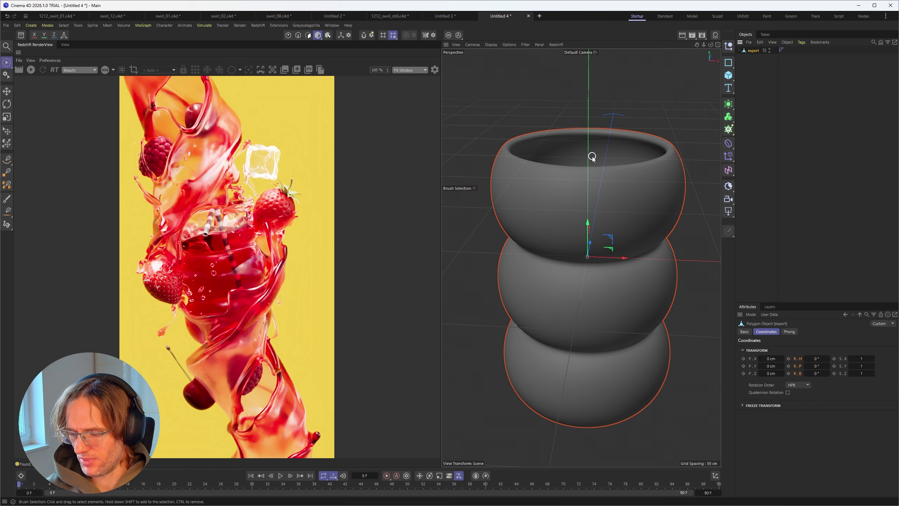
pyautogui.press('n')
pyautogui.press('b')
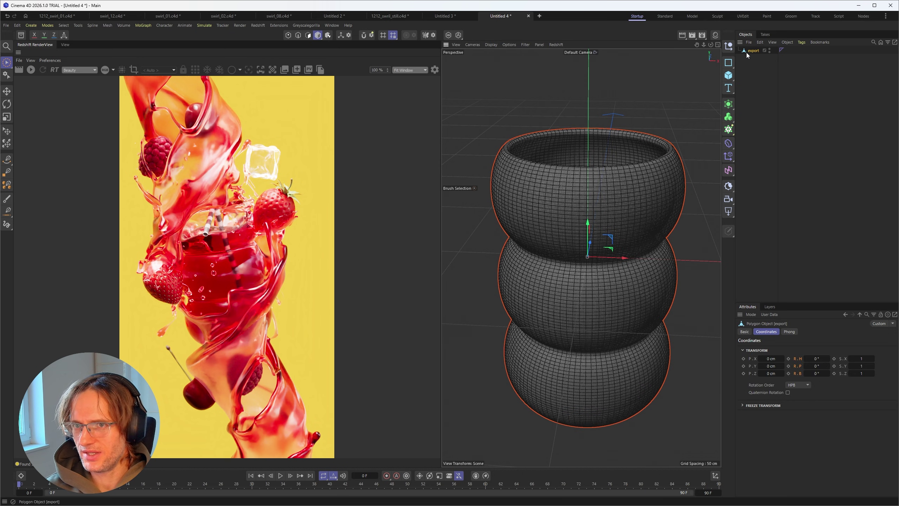
pyautogui.click(805, 155)
pyautogui.scroll(5, 585, 188)
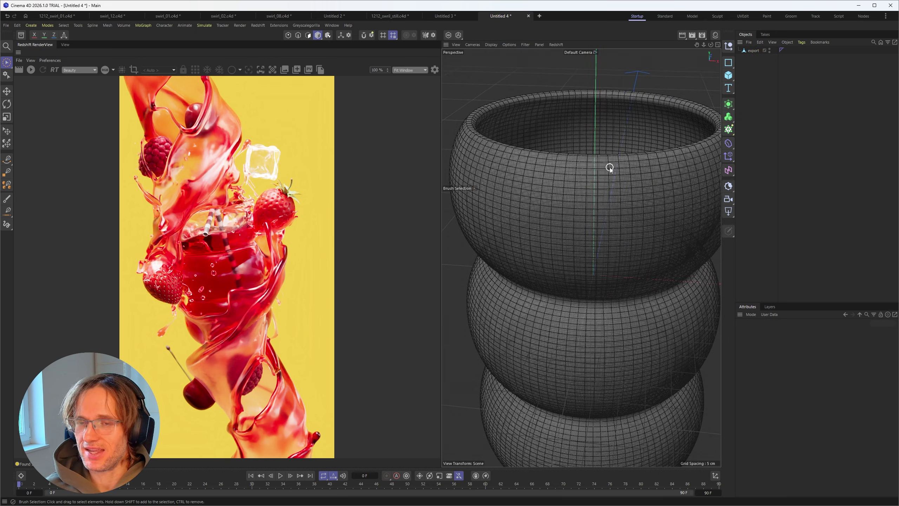
pyautogui.scroll(-5, 609, 168)
# Export only the selected glass as an FBX file, text_fbx.fbx.
pyautogui.click(753, 51)
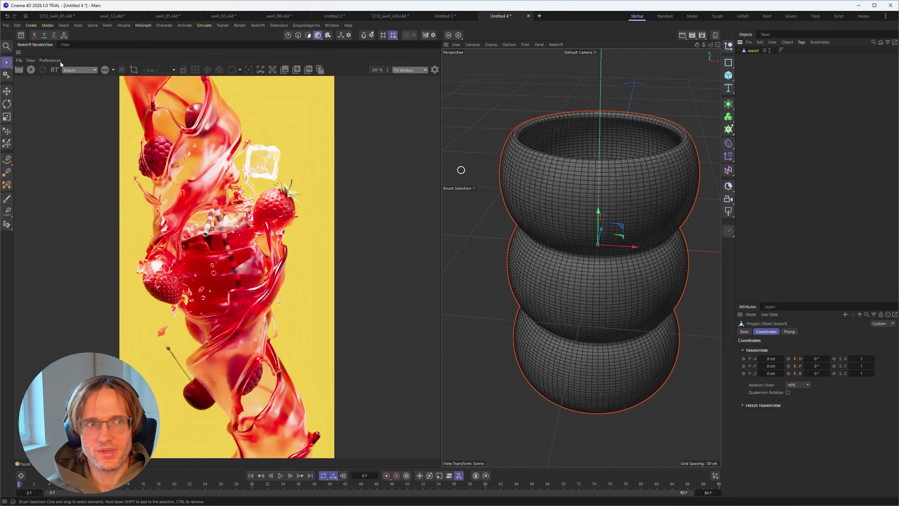
pyautogui.click(6, 27)
pyautogui.moveTo(53, 193)
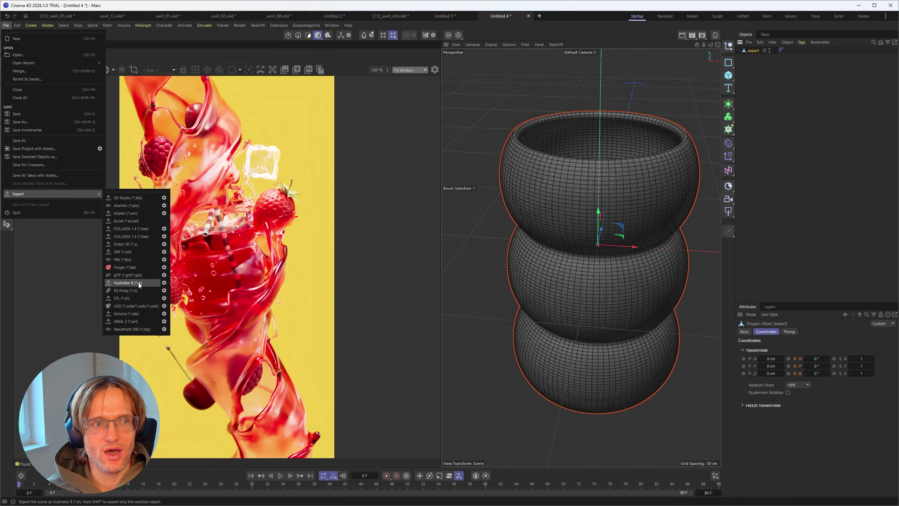
pyautogui.click(138, 261)
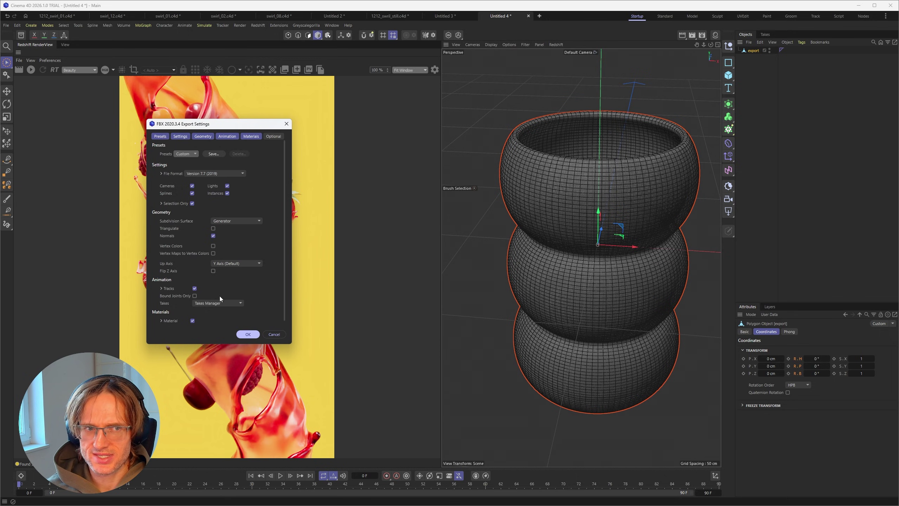
pyautogui.click(247, 334)
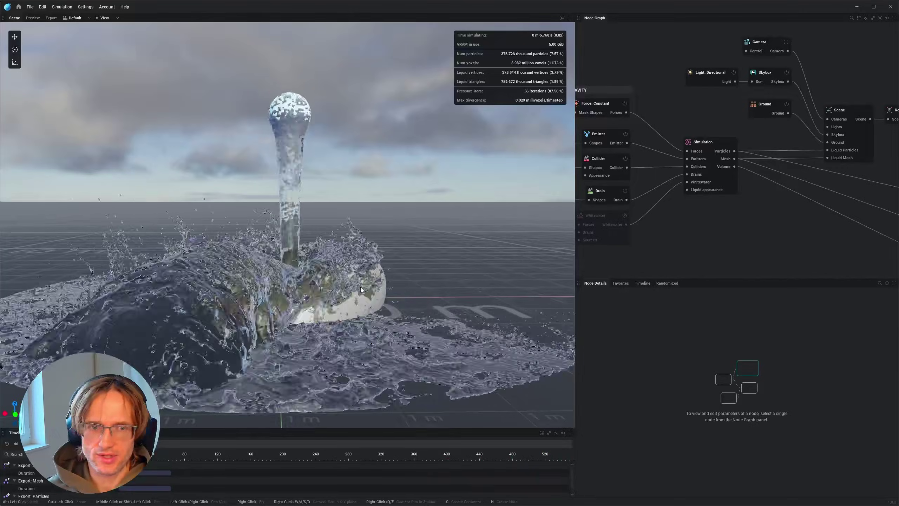
# Switch to LiquiGen and examine the running default fluid simulation from different angles.
pyautogui.scroll(-3, 396, 272)
pyautogui.keyDown('alt'); pyautogui.moveTo(326, 279); pyautogui.dragTo(324, 332); pyautogui.keyUp('alt')
pyautogui.moveTo(324, 332); pyautogui.dragTo(435, 279, button='middle')
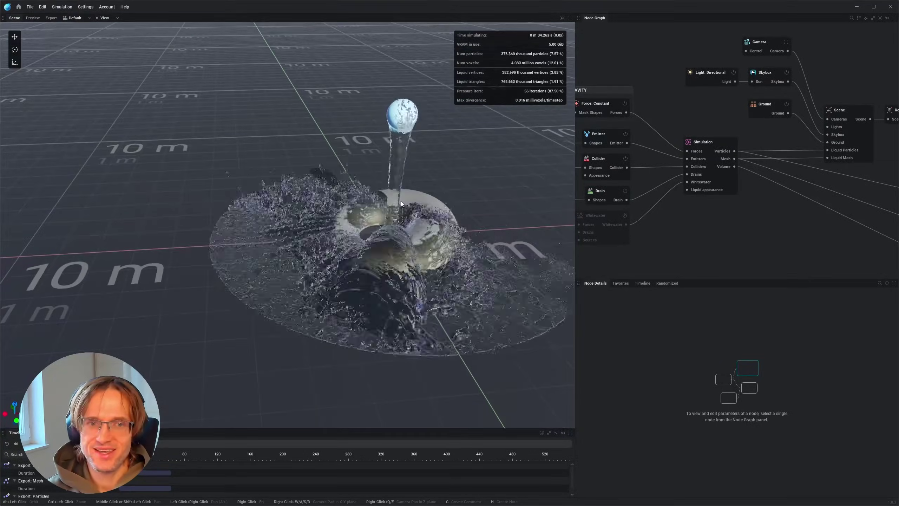
pyautogui.keyDown('alt'); pyautogui.moveTo(396, 213); pyautogui.dragTo(396, 262); pyautogui.keyUp('alt')
pyautogui.scroll(-4, 402, 203)
pyautogui.scroll(3, 397, 262)
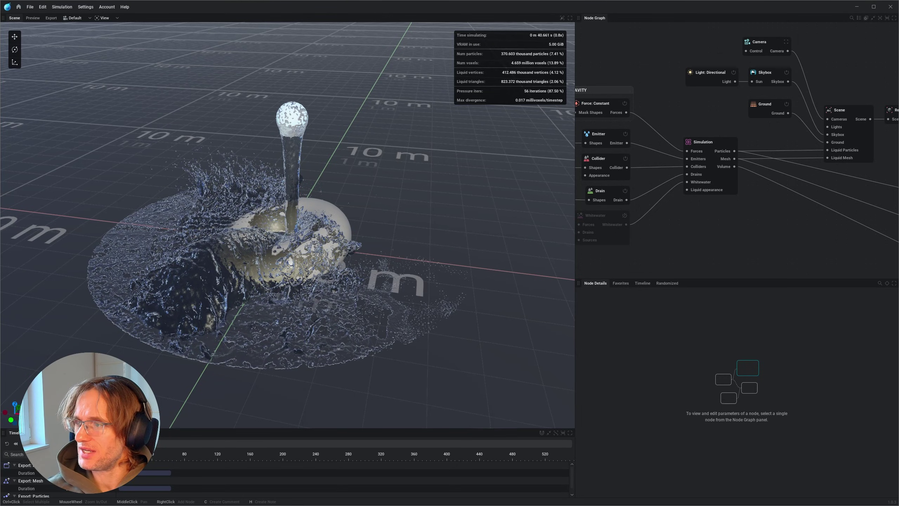
# Import text_fbx.fbx into the node graph and place its Import node below the Shape: Primitive nodes.
pyautogui.moveTo(898, 227); pyautogui.dragTo(570, 222)
pyautogui.moveTo(682, 246); pyautogui.dragTo(692, 228)
pyautogui.moveTo(702, 223); pyautogui.dragTo(811, 200, button='middle')
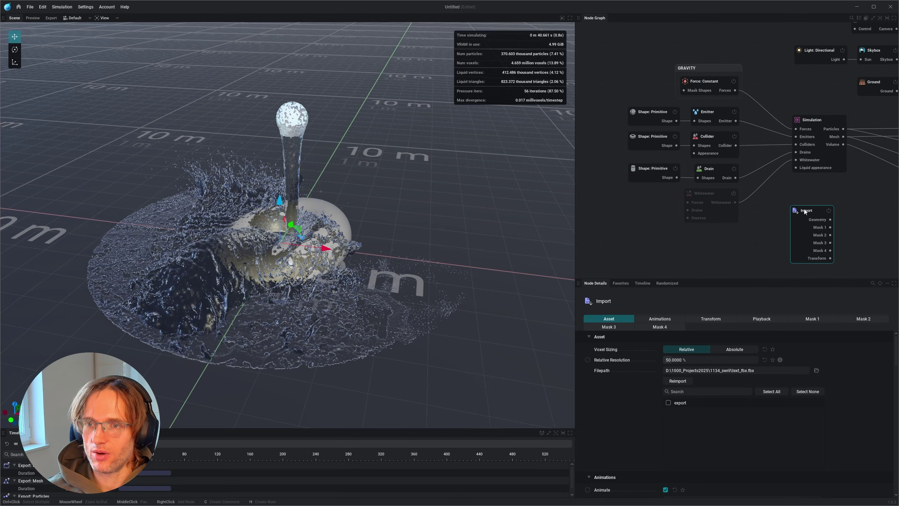
pyautogui.moveTo(804, 209); pyautogui.dragTo(620, 209)
pyautogui.moveTo(646, 200); pyautogui.dragTo(696, 196, button='middle')
pyautogui.moveTo(676, 207); pyautogui.dragTo(645, 196)
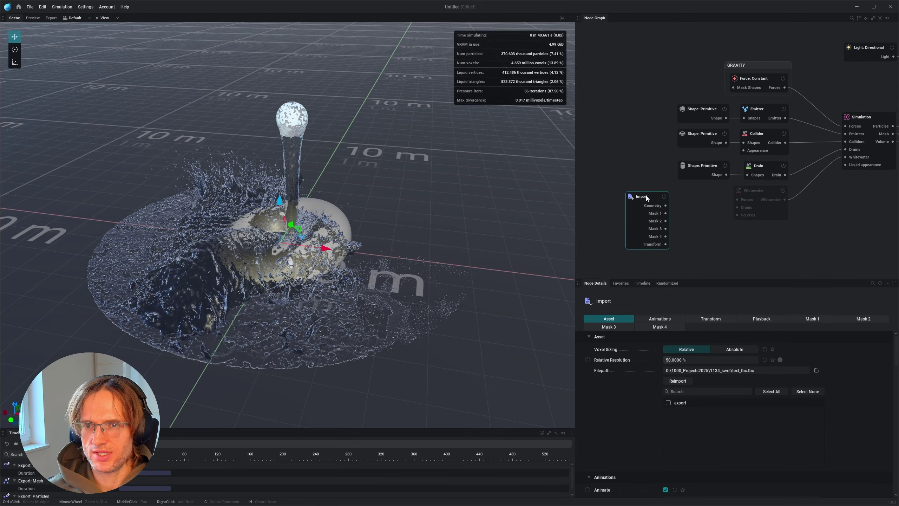
# Replace the torus primitive feeding the Collider with the Import node's Geometry output and reset the simulation.
pyautogui.moveTo(714, 135); pyautogui.dragTo(696, 136)
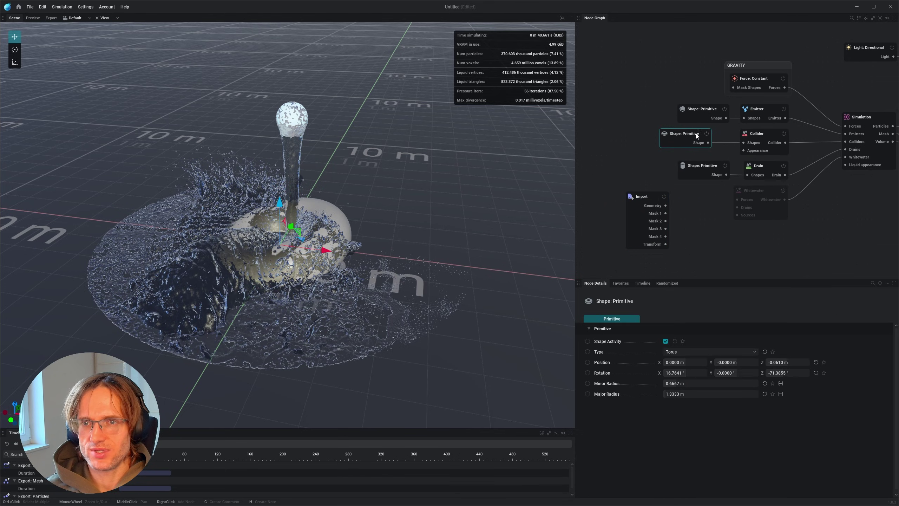
pyautogui.press('Delete')
pyautogui.hotkey('ctrl', 'z')
pyautogui.press('Delete')
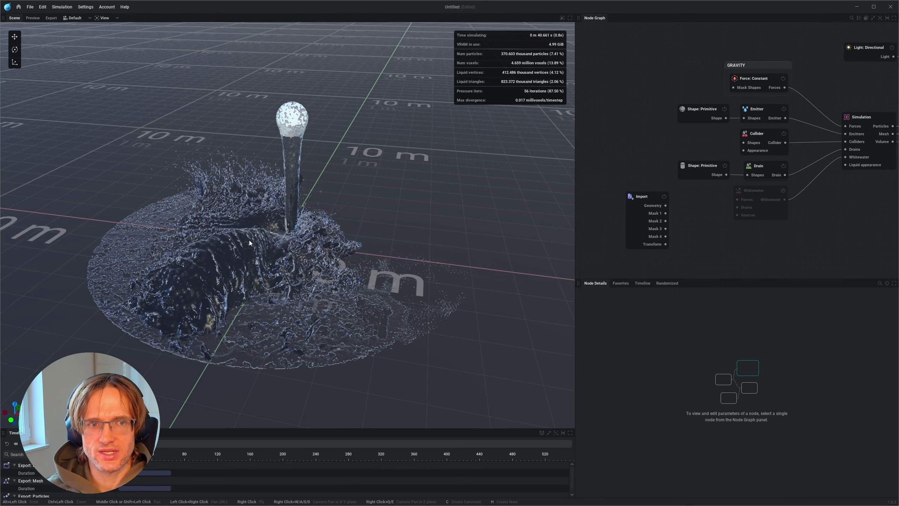
pyautogui.moveTo(665, 206); pyautogui.dragTo(631, 146)
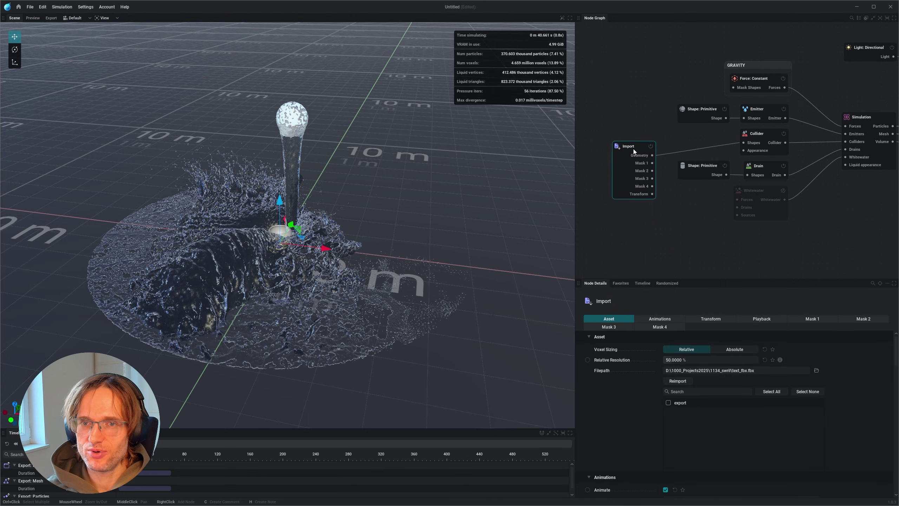
pyautogui.click(6, 444)
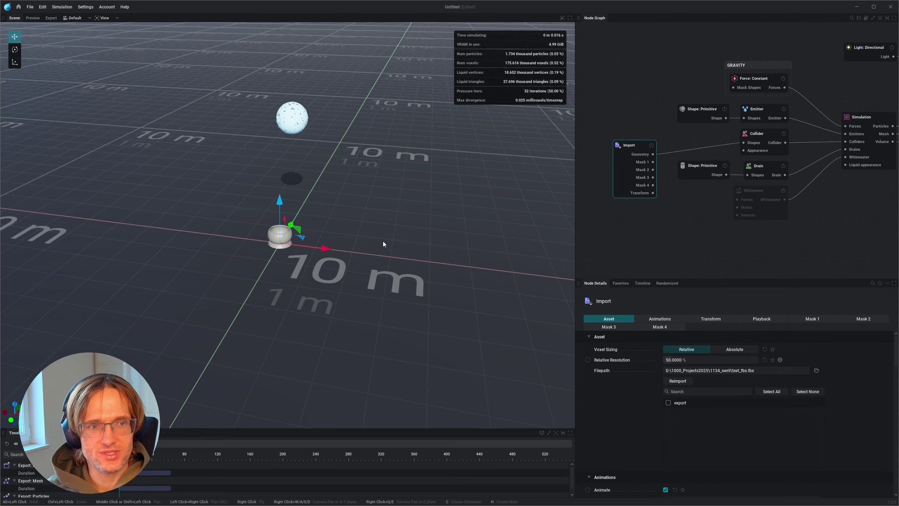
# Raise the imported glass vertically until it hangs above the emitter sphere.
pyautogui.keyDown('alt'); pyautogui.moveTo(344, 250); pyautogui.dragTo(246, 292); pyautogui.keyUp('alt')
pyautogui.scroll(3, 290, 272)
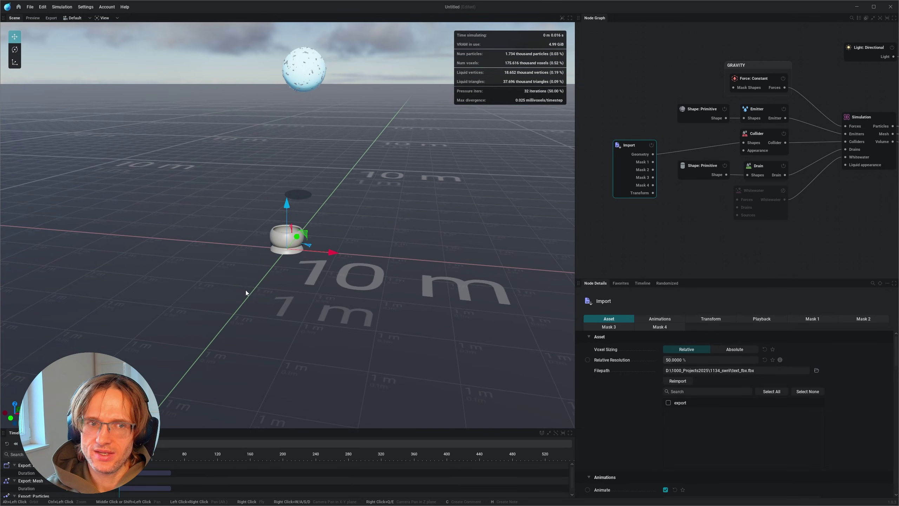
pyautogui.moveTo(286, 220); pyautogui.dragTo(288, 222, button='middle')
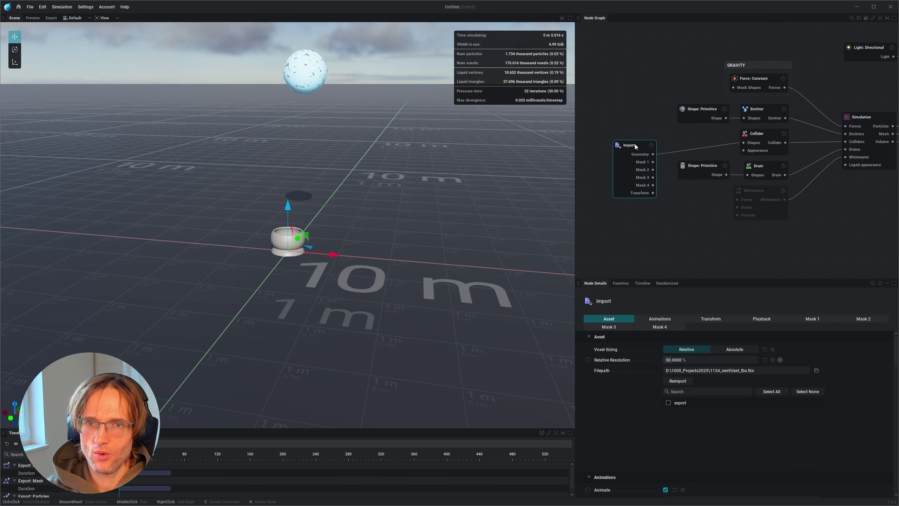
pyautogui.moveTo(287, 207); pyautogui.dragTo(286, 83)
pyautogui.moveTo(286, 83); pyautogui.dragTo(285, 110, button='middle')
pyautogui.moveTo(285, 208); pyautogui.dragTo(286, 71)
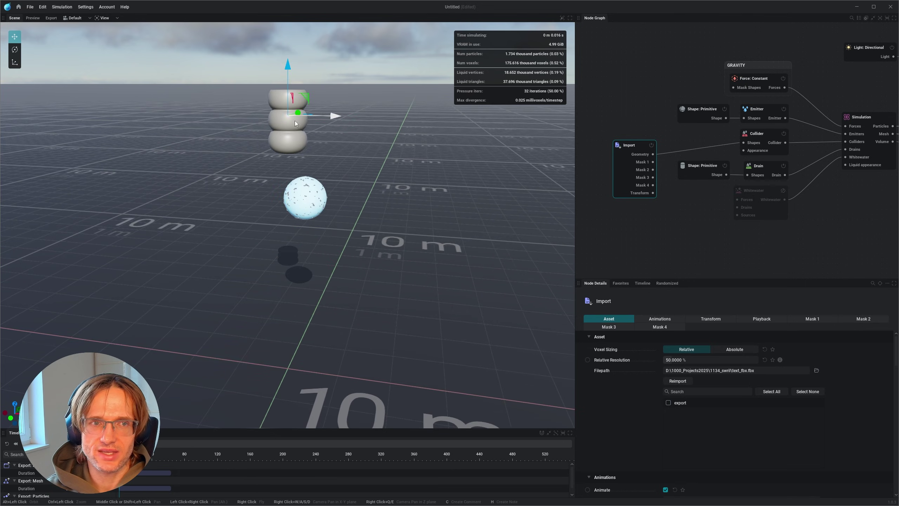
pyautogui.keyDown('alt'); pyautogui.moveTo(288, 114); pyautogui.dragTo(303, 87); pyautogui.keyUp('alt')
pyautogui.scroll(-3, 283, 115)
pyautogui.keyDown('alt'); pyautogui.moveTo(291, 155); pyautogui.dragTo(282, 147); pyautogui.keyUp('alt')
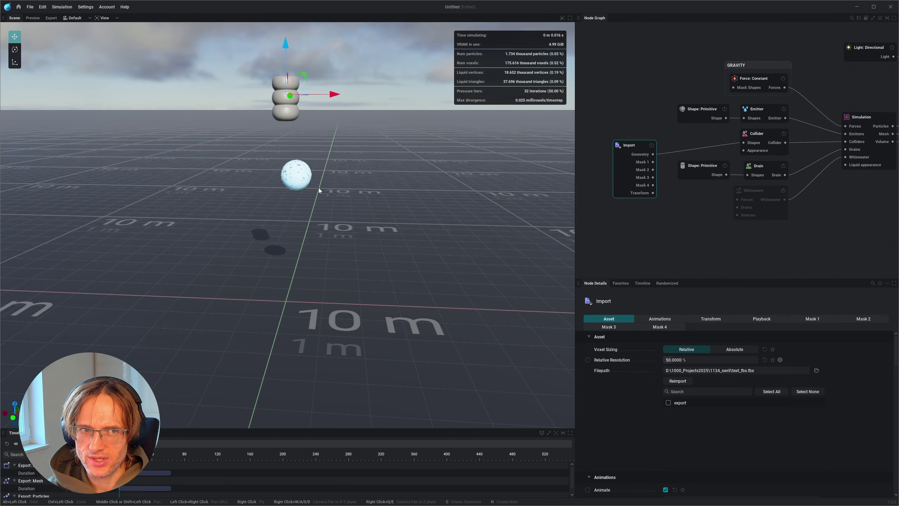
pyautogui.keyDown('alt'); pyautogui.moveTo(288, 100); pyautogui.dragTo(289, 102); pyautogui.keyUp('alt')
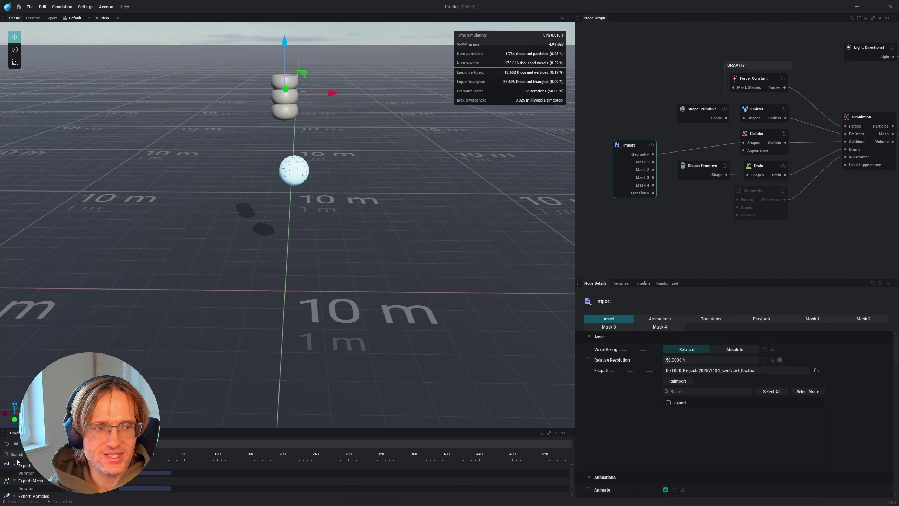
# Run the simulation briefly and pause it to inspect the liquid falling from the emitter sphere.
pyautogui.press('space')
pyautogui.press('space')
pyautogui.moveTo(315, 134); pyautogui.dragTo(321, 152, button='middle')
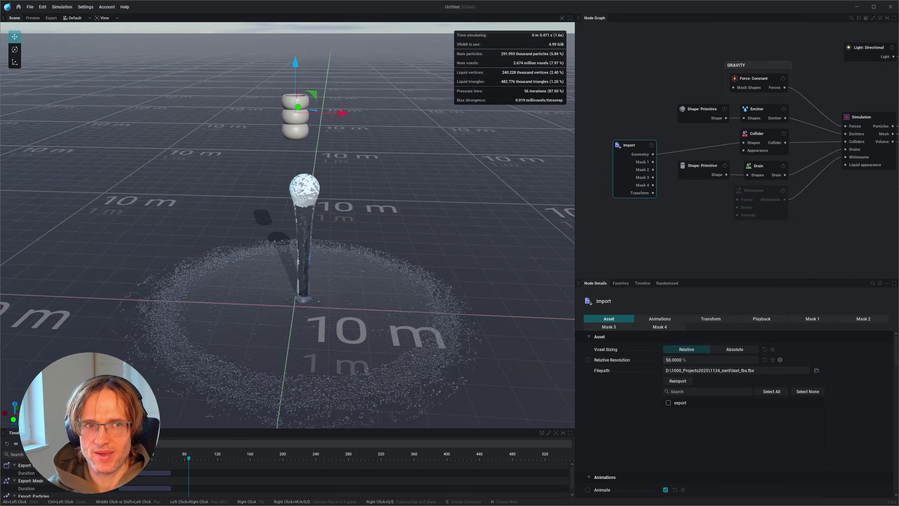
# Set the radius of the emitter's sphere primitive to 0.1 m and reset the simulation.
pyautogui.click(757, 110)
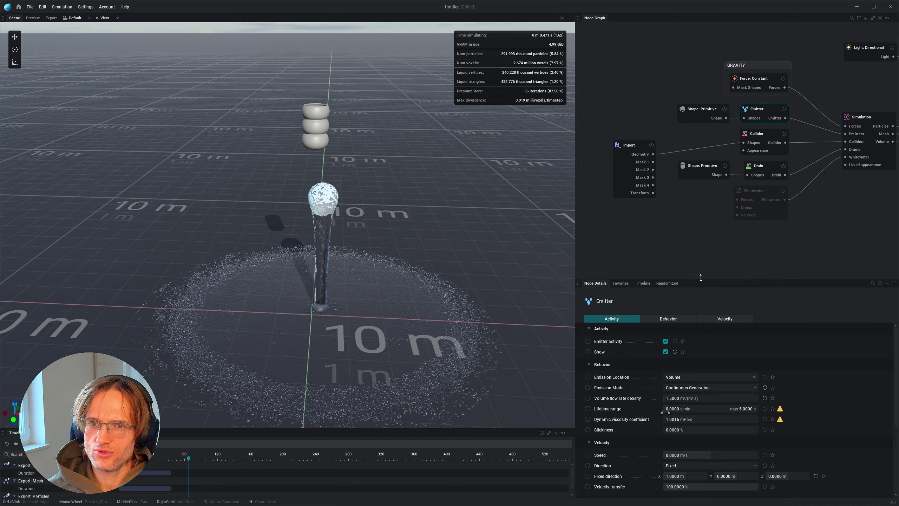
pyautogui.moveTo(701, 278); pyautogui.dragTo(698, 193)
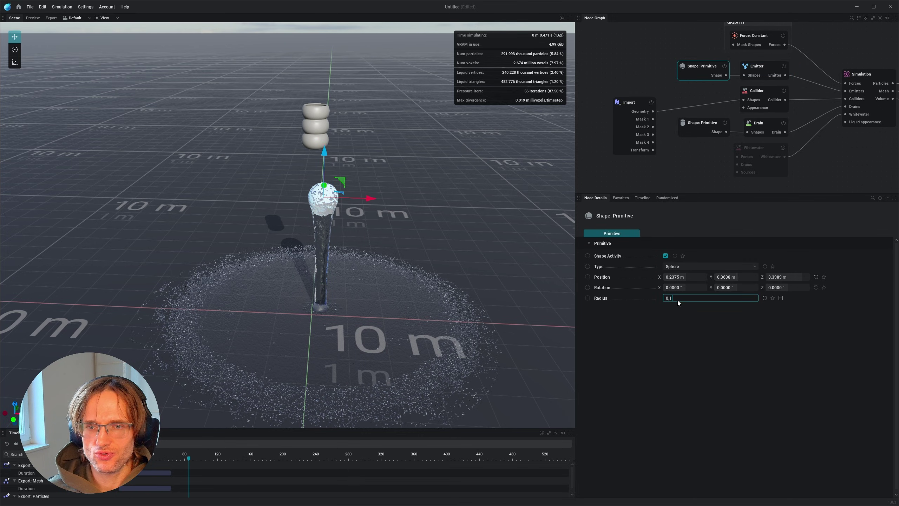
pyautogui.press('Return')
pyautogui.click(7, 443)
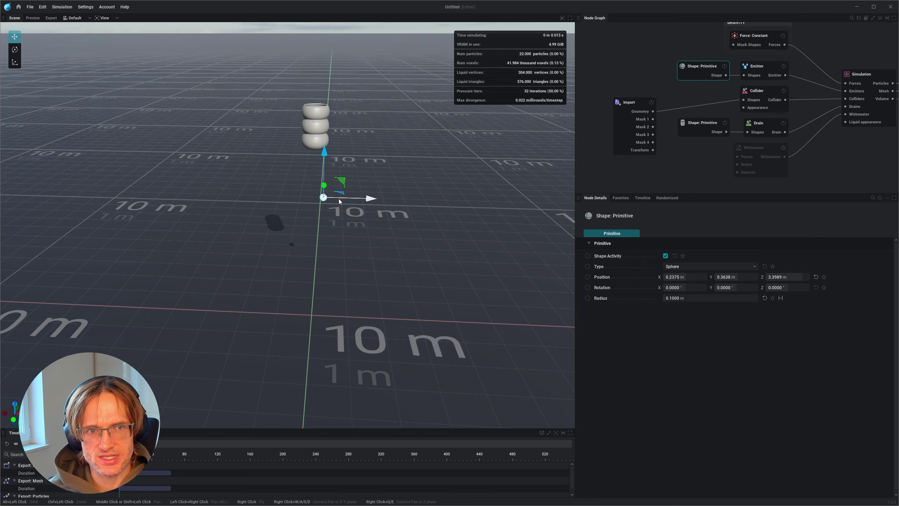
# Move the emitter sphere to a spot below the glass, at about X 0.41, Y 0.36, Z 2.92 m.
pyautogui.keyDown('alt'); pyautogui.moveTo(318, 186); pyautogui.dragTo(323, 178); pyautogui.keyUp('alt')
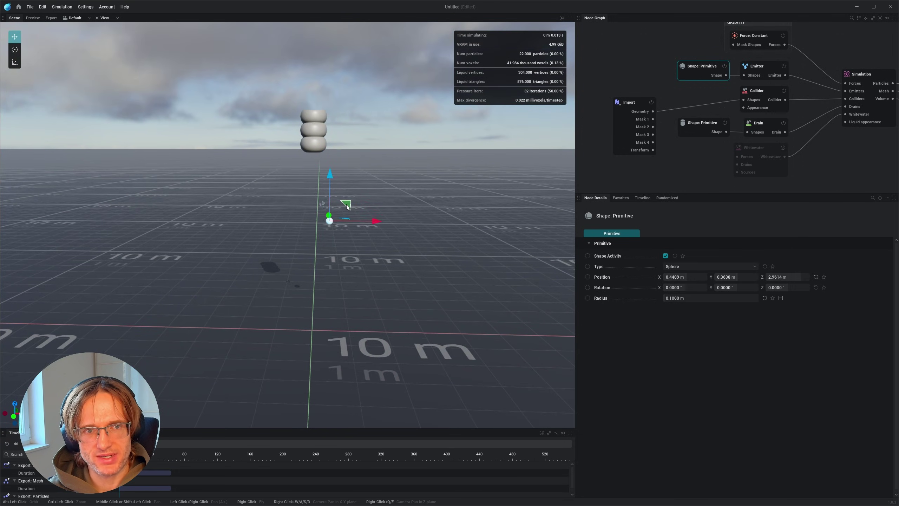
pyautogui.keyDown('alt'); pyautogui.moveTo(322, 233); pyautogui.dragTo(278, 230); pyautogui.keyUp('alt')
pyautogui.keyDown('alt'); pyautogui.moveTo(333, 204); pyautogui.dragTo(328, 198); pyautogui.keyUp('alt')
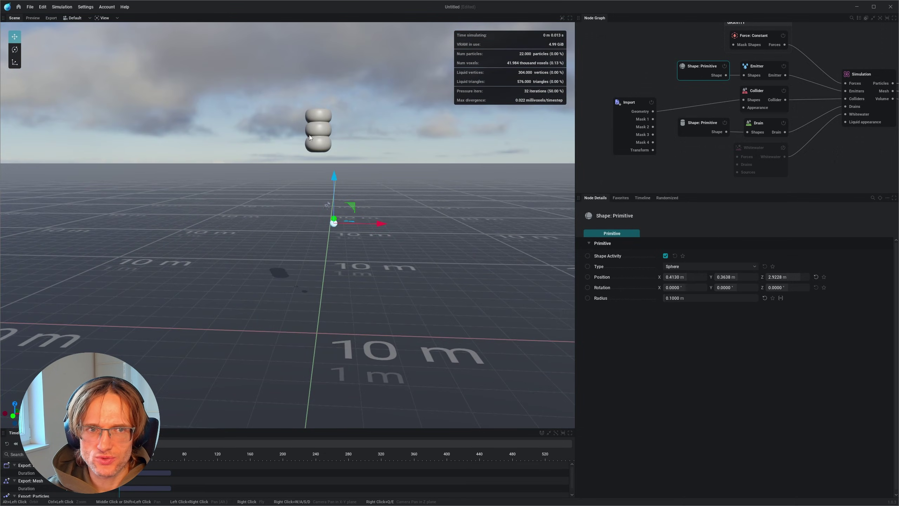
pyautogui.moveTo(309, 135); pyautogui.dragTo(319, 211, button='middle')
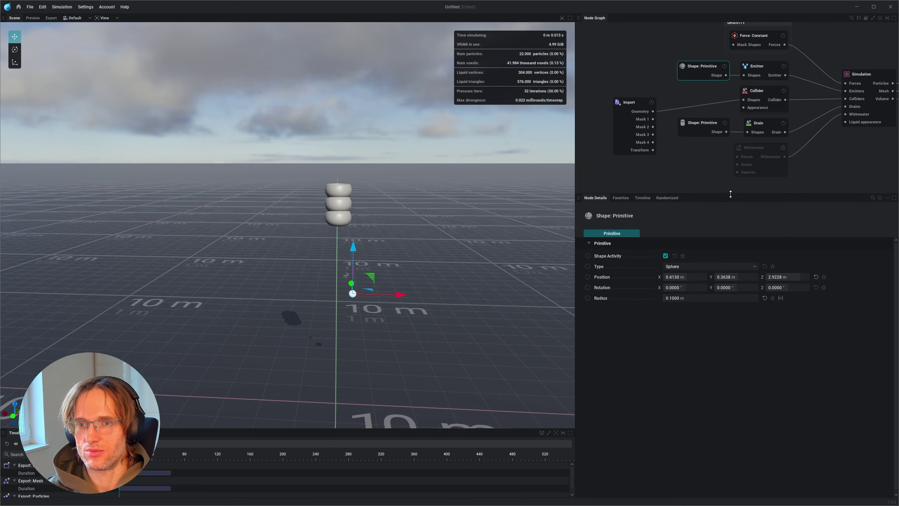
# Run the simulation with the smaller emitter and inspect the thin liquid stream from different angles.
pyautogui.moveTo(729, 194); pyautogui.dragTo(730, 279)
pyautogui.moveTo(268, 297); pyautogui.dragTo(210, 239, button='middle')
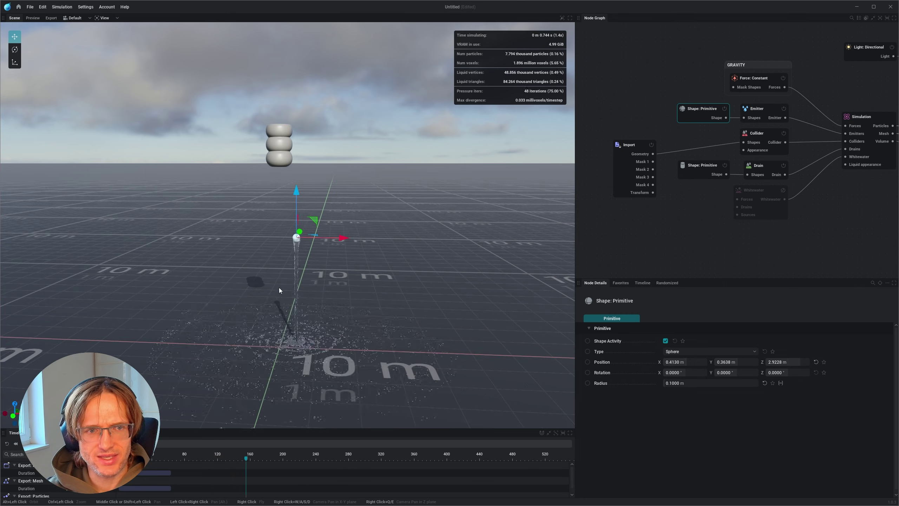
pyautogui.keyDown('alt'); pyautogui.moveTo(279, 288); pyautogui.dragTo(275, 267); pyautogui.keyUp('alt')
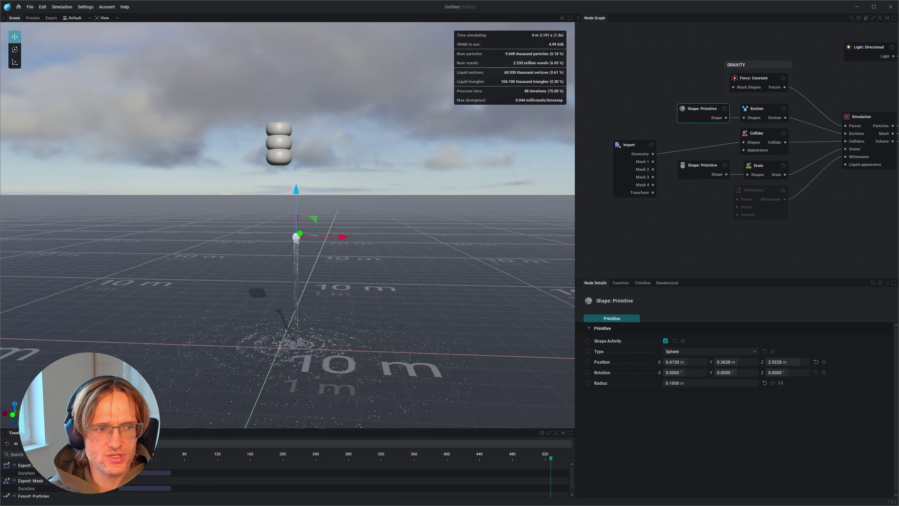
pyautogui.moveTo(331, 255); pyautogui.dragTo(253, 265, button='middle')
# Enlarge the node graph area and add an Appearance node with the Custom preset to the Simulation's Liquid appearance input.
pyautogui.moveTo(706, 278); pyautogui.dragTo(705, 373)
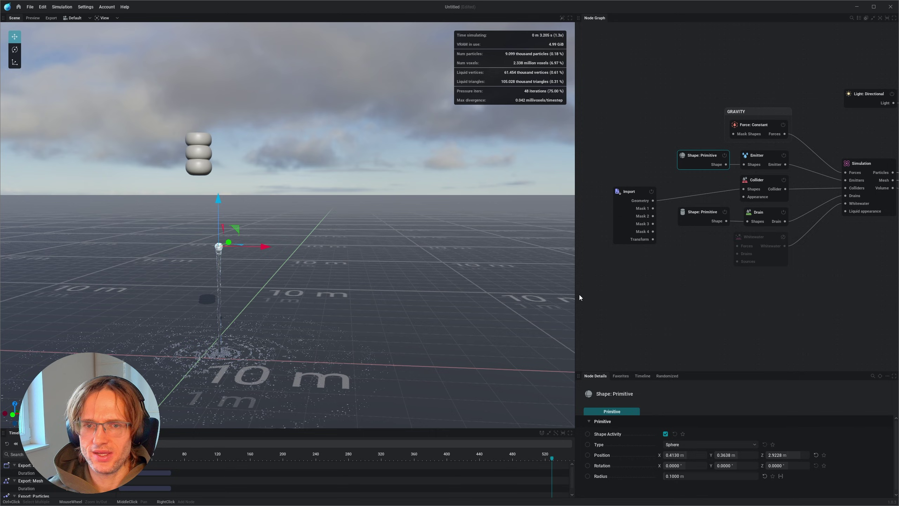
pyautogui.moveTo(579, 294); pyautogui.dragTo(415, 294)
pyautogui.moveTo(756, 214); pyautogui.dragTo(684, 306)
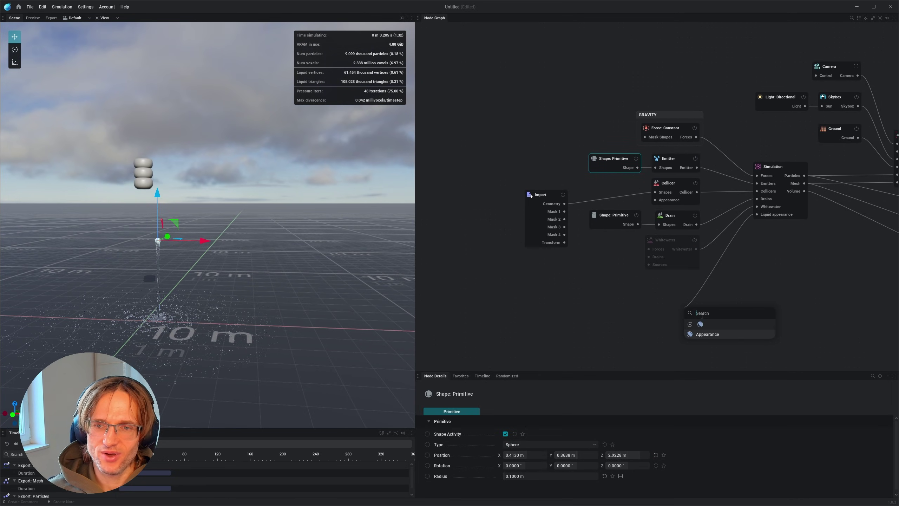
pyautogui.click(710, 336)
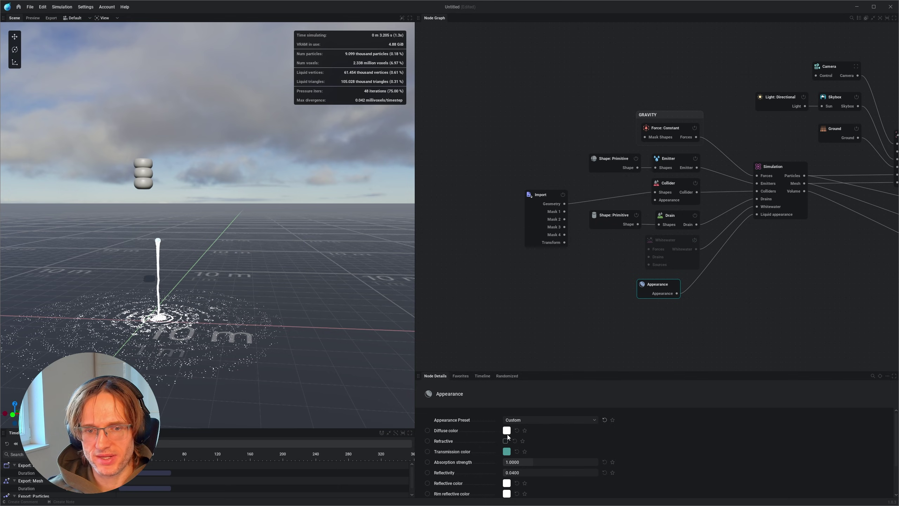
# Set the liquid Appearance node's diffuse color to a light cyan blue.
pyautogui.click(507, 430)
pyautogui.click(533, 395)
pyautogui.moveTo(547, 400); pyautogui.dragTo(557, 396)
pyautogui.click(594, 322)
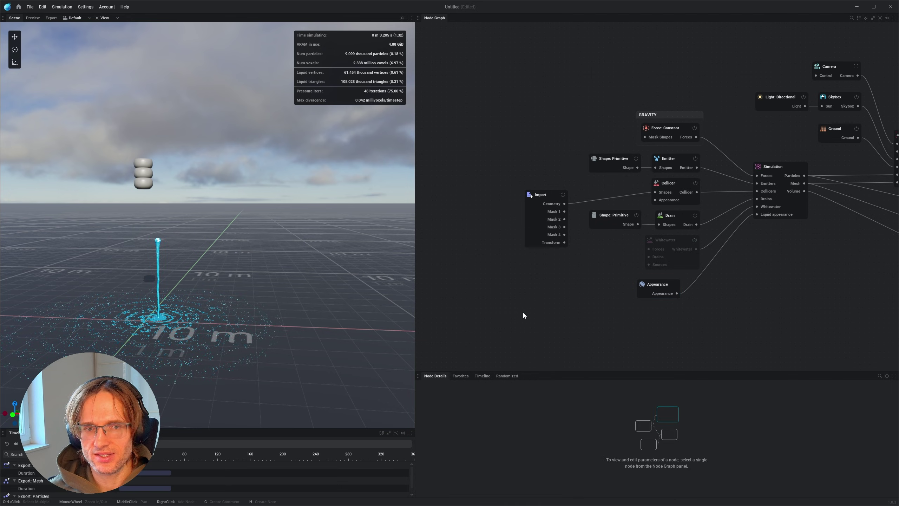
# Add a Force: Drag node connected to the Simulation's Forces input.
pyautogui.moveTo(519, 311); pyautogui.dragTo(553, 286, button='middle')
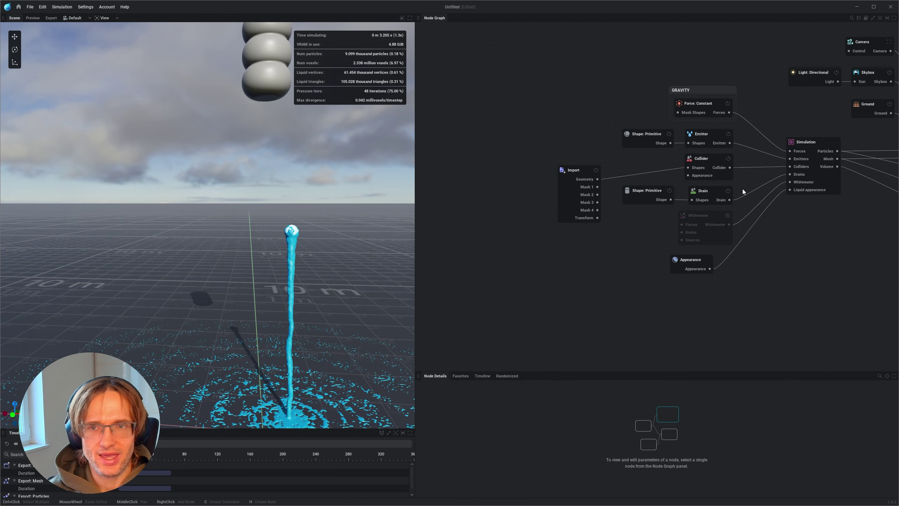
pyautogui.scroll(-5, 740, 190)
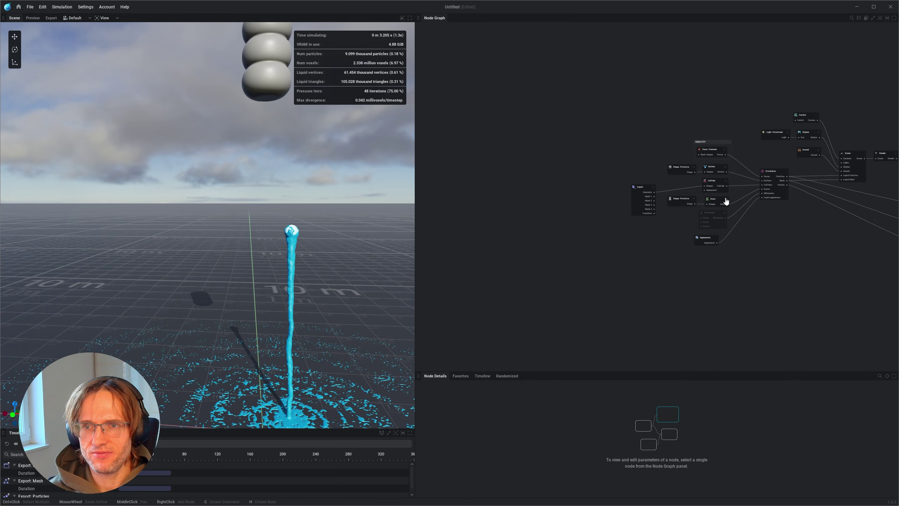
pyautogui.moveTo(726, 200); pyautogui.dragTo(690, 218, button='middle')
pyautogui.scroll(4, 721, 194)
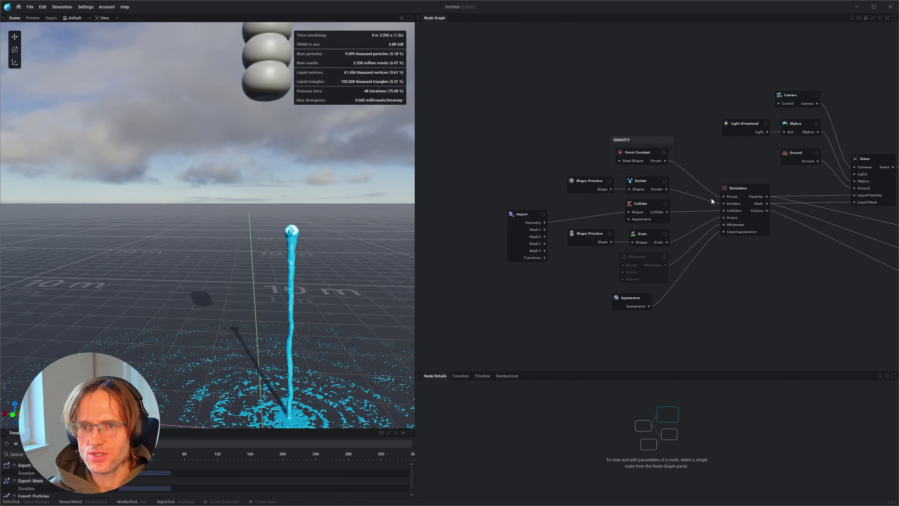
pyautogui.rightClick(681, 129)
pyautogui.moveTo(729, 146)
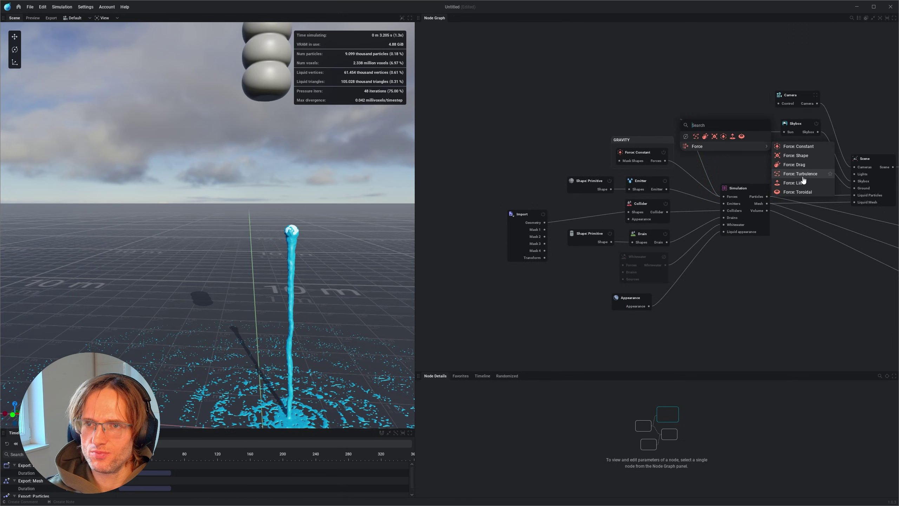
pyautogui.click(795, 165)
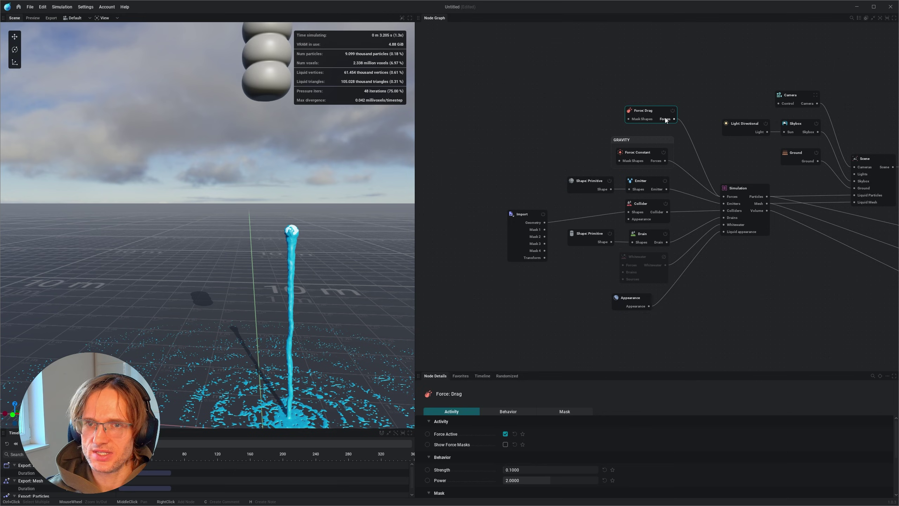
# Delete the GRAVITY group with its Force: Constant node and place the Force: Drag node in the freed spot.
pyautogui.click(638, 141)
pyautogui.press('Delete')
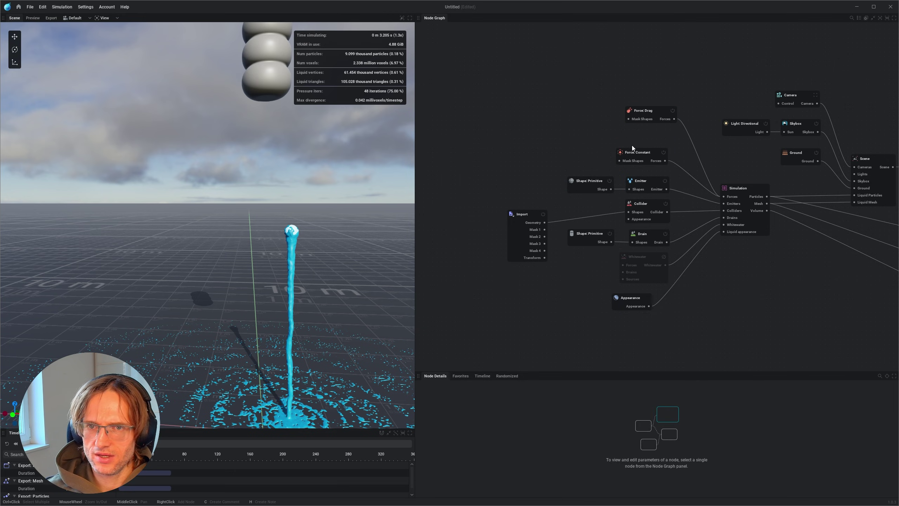
pyautogui.click(651, 158)
pyautogui.press('Delete')
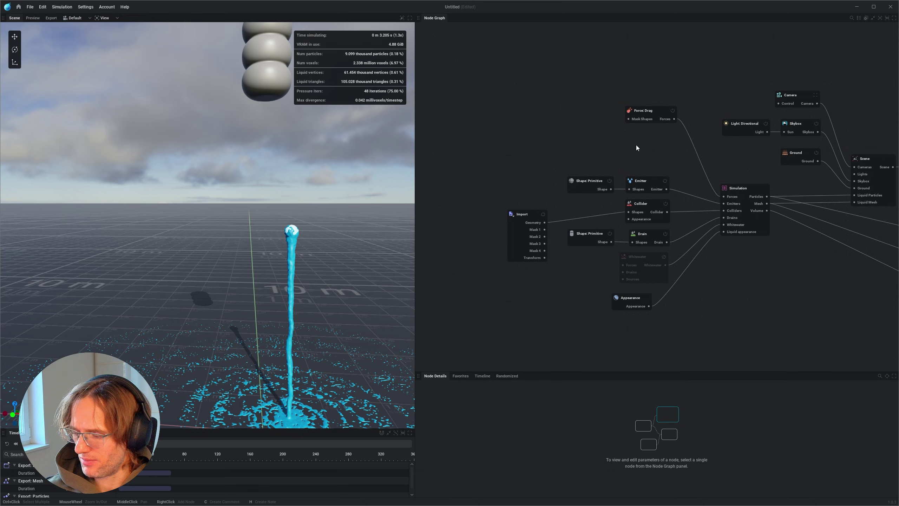
pyautogui.moveTo(647, 112); pyautogui.dragTo(640, 145)
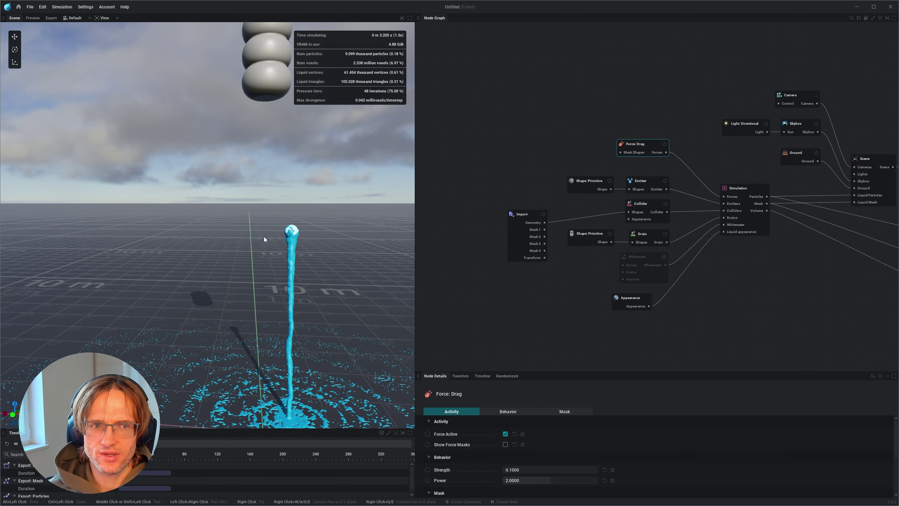
# Enlarge the node details area and set the Force: Drag strength to 2.
pyautogui.moveTo(564, 150); pyautogui.dragTo(561, 154, button='middle')
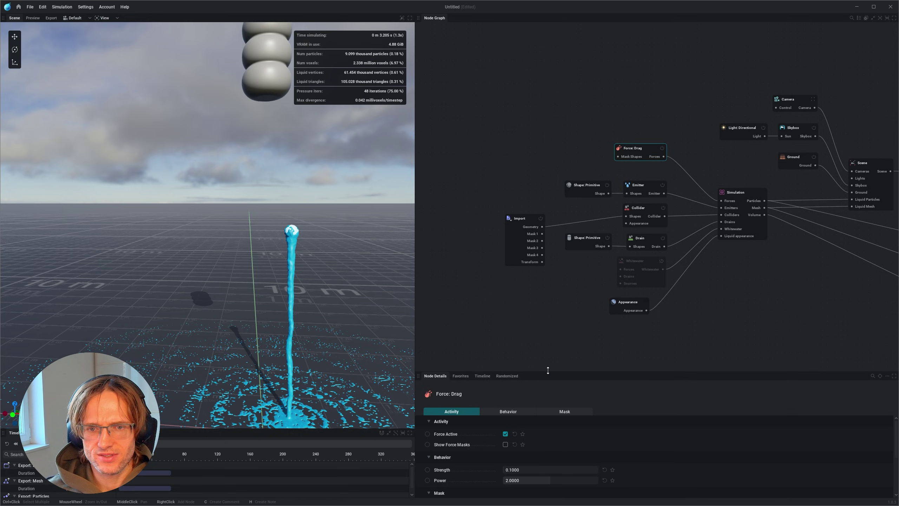
pyautogui.moveTo(547, 370); pyautogui.dragTo(564, 203)
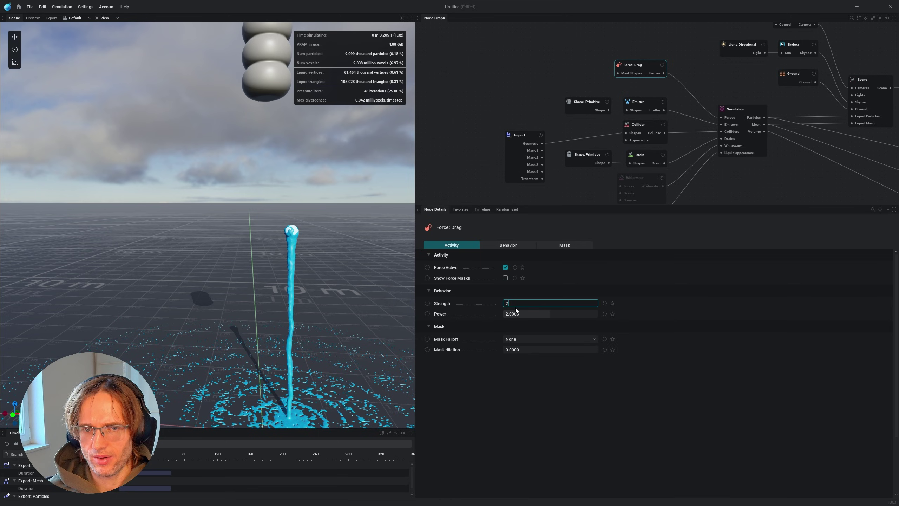
pyautogui.click(481, 184)
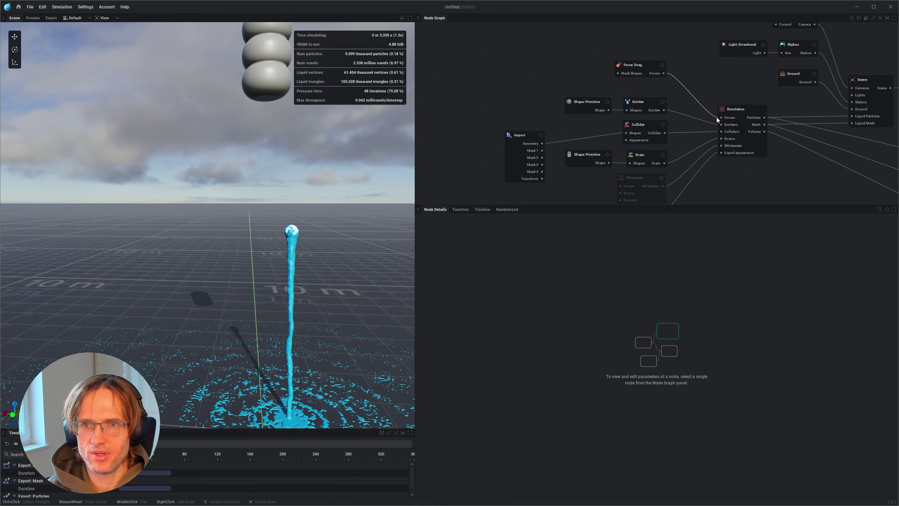
# Add a Force: Line node connected to the Simulation's Forces input, beside the Force: Drag node.
pyautogui.rightClick(602, 80)
pyautogui.moveTo(672, 107)
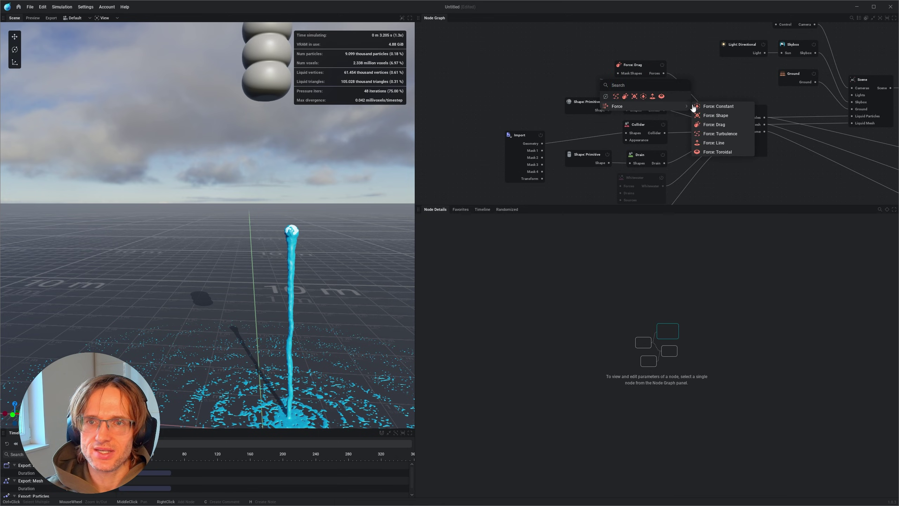
pyautogui.click(718, 142)
pyautogui.scroll(-5, 293, 268)
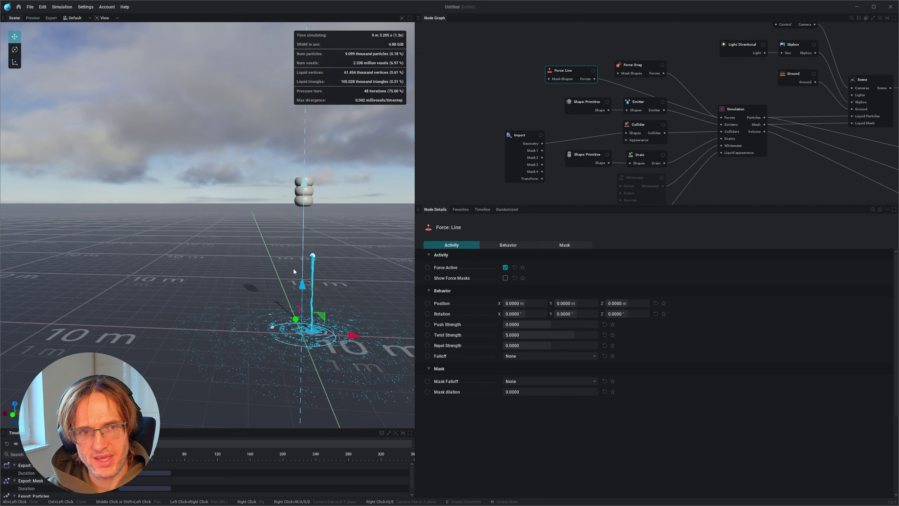
# Raise the Force: Line to the glass's height, about 5.13 m on the Z axis.
pyautogui.moveTo(294, 268); pyautogui.dragTo(266, 271, button='middle')
pyautogui.scroll(3, 266, 271)
pyautogui.moveTo(239, 315); pyautogui.dragTo(249, 184)
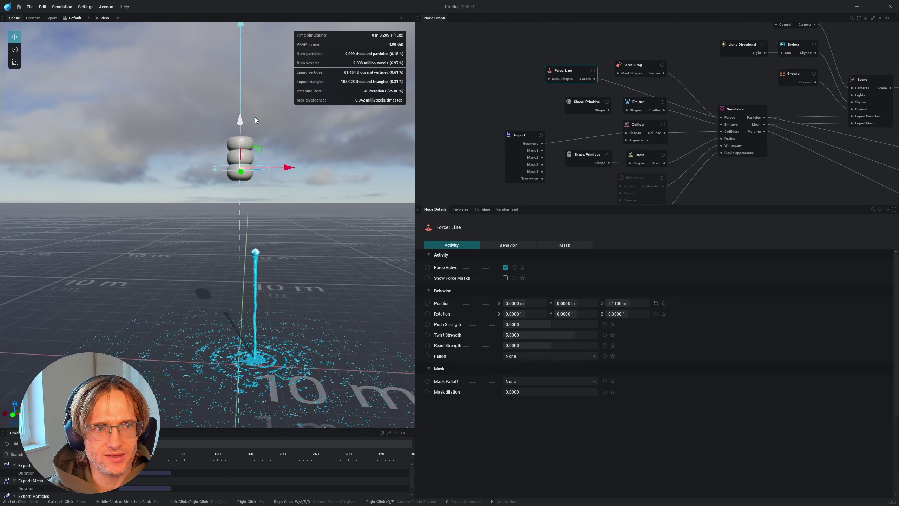
pyautogui.keyDown('alt'); pyautogui.moveTo(255, 117); pyautogui.dragTo(239, 206); pyautogui.keyUp('alt')
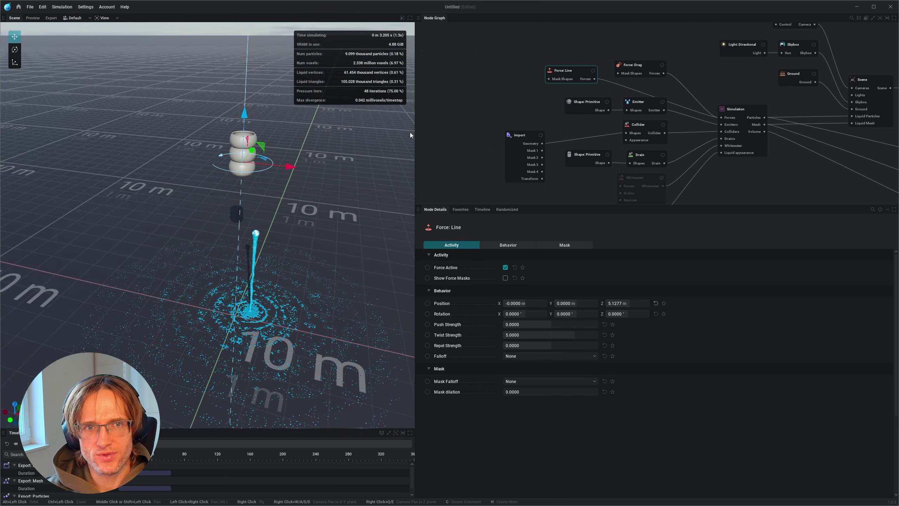
# Widen the 3D viewport and reset the Force: Line's Y rotation to 0°.
pyautogui.moveTo(415, 134); pyautogui.dragTo(555, 124)
pyautogui.moveTo(370, 144); pyautogui.dragTo(365, 195, button='middle')
pyautogui.keyDown('alt'); pyautogui.moveTo(365, 195); pyautogui.dragTo(319, 131); pyautogui.keyUp('alt')
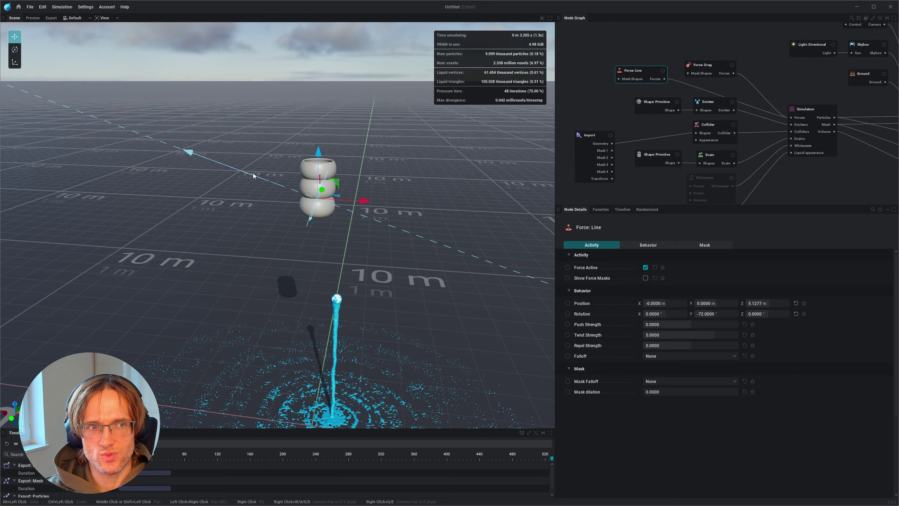
pyautogui.doubleClick(715, 312)
pyautogui.write('0')
pyautogui.press('Return')
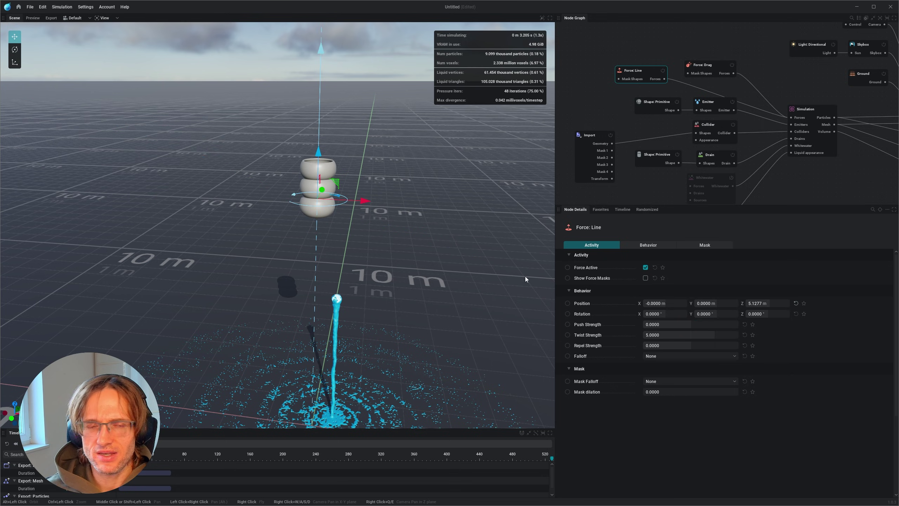
# Turn on the display of the Drain's shape around the simulation.
pyautogui.keyDown('alt'); pyautogui.moveTo(321, 192); pyautogui.dragTo(316, 199); pyautogui.keyUp('alt')
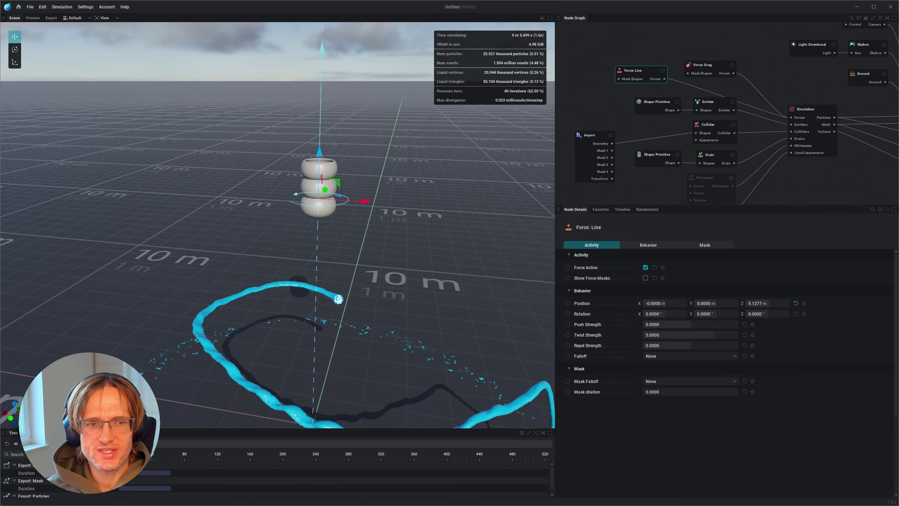
pyautogui.scroll(-2, 253, 335)
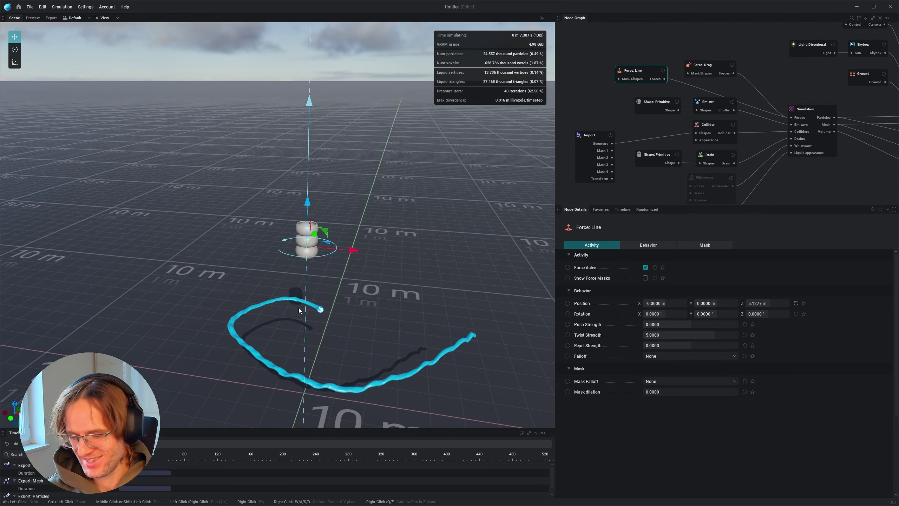
pyautogui.moveTo(299, 311)
pyautogui.keyDown('alt'); pyautogui.mouseDown()
pyautogui.moveTo(290, 369)
pyautogui.moveTo(298, 327)
pyautogui.mouseUp(); pyautogui.keyUp('alt')
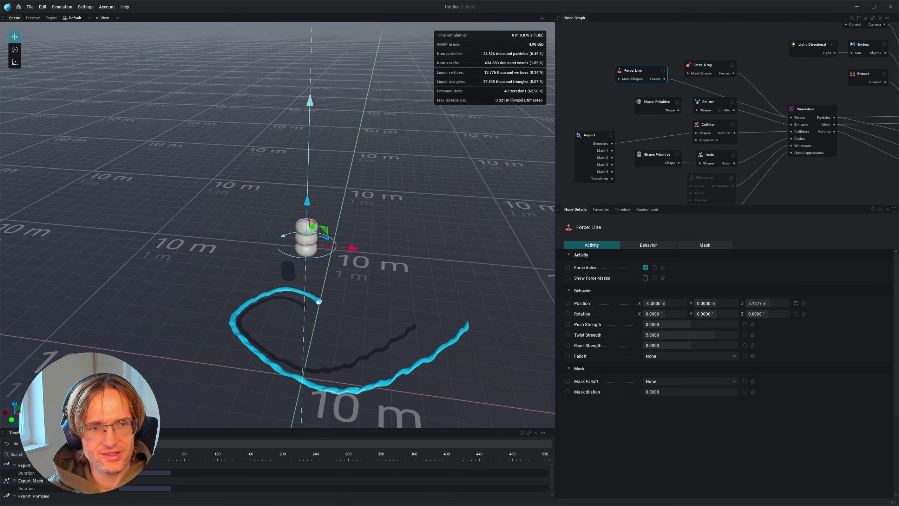
pyautogui.click(713, 157)
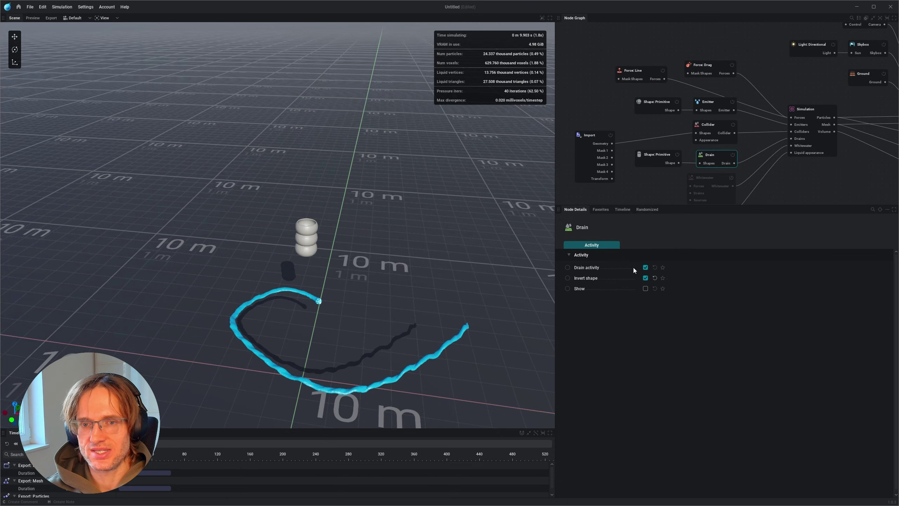
pyautogui.click(645, 289)
pyautogui.keyDown('alt'); pyautogui.moveTo(429, 309); pyautogui.dragTo(452, 268); pyautogui.keyUp('alt')
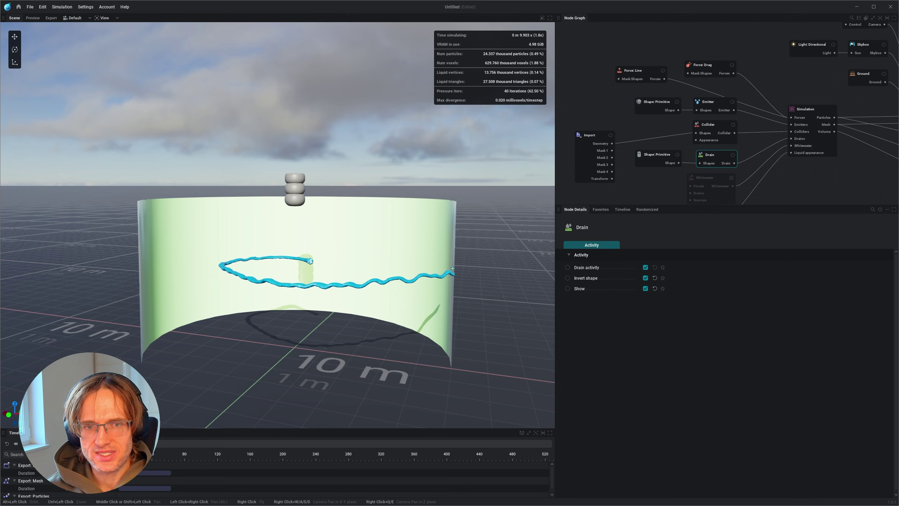
# Raise the Drain's cylinder shape primitive to about 5.01 m on the Z axis.
pyautogui.click(659, 158)
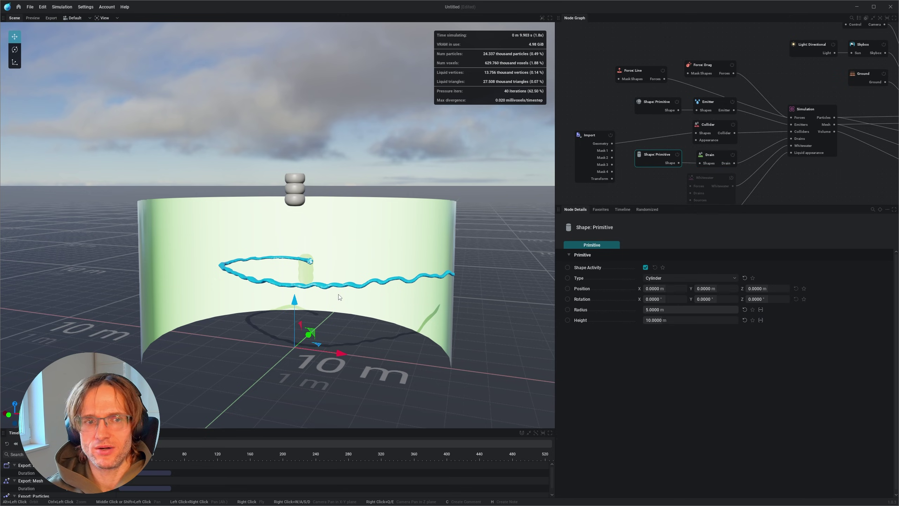
pyautogui.moveTo(298, 307); pyautogui.dragTo(296, 159)
pyautogui.keyDown('alt'); pyautogui.moveTo(325, 39); pyautogui.dragTo(334, 65); pyautogui.keyUp('alt')
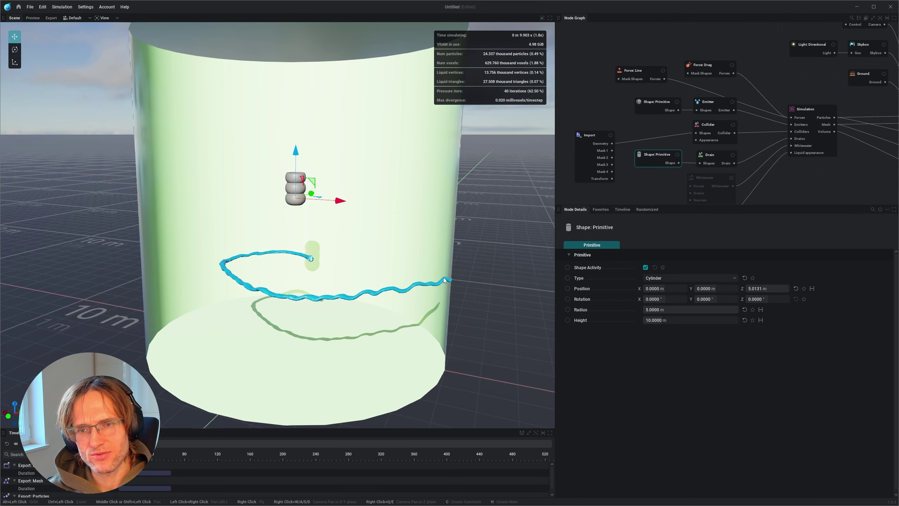
pyautogui.keyDown('alt'); pyautogui.moveTo(399, 275); pyautogui.dragTo(467, 320); pyautogui.keyUp('alt')
pyautogui.keyDown('alt'); pyautogui.moveTo(488, 290); pyautogui.dragTo(472, 284); pyautogui.keyUp('alt')
# Hide the Drain's shape in the scene.
pyautogui.click(712, 158)
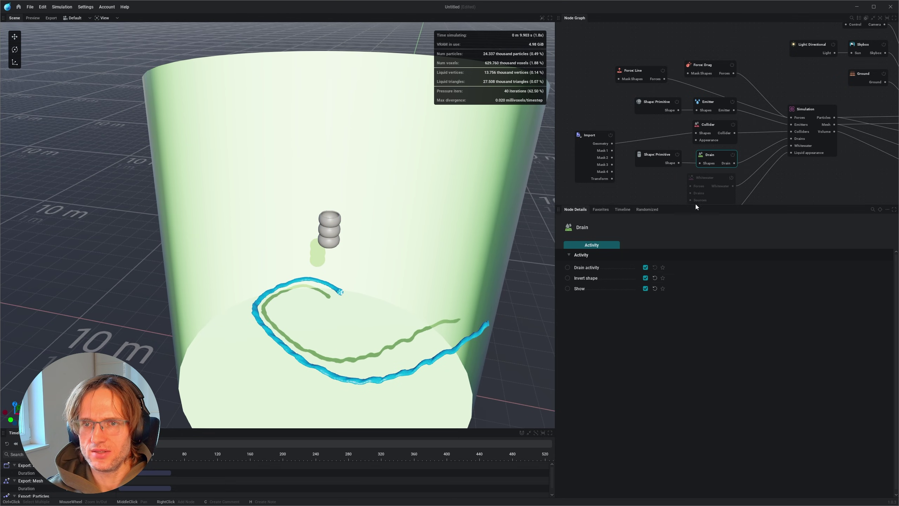
pyautogui.click(645, 288)
pyautogui.keyDown('alt'); pyautogui.moveTo(372, 265); pyautogui.dragTo(352, 245); pyautogui.keyUp('alt')
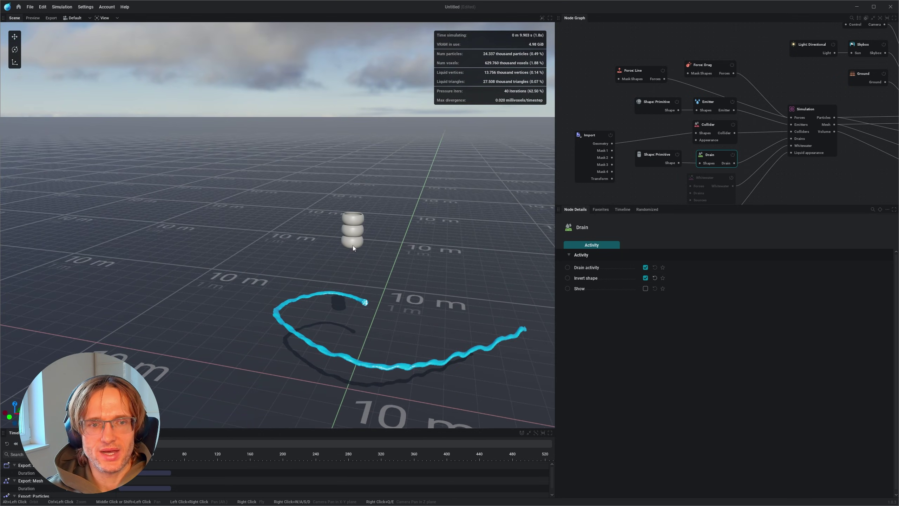
pyautogui.scroll(2, 354, 249)
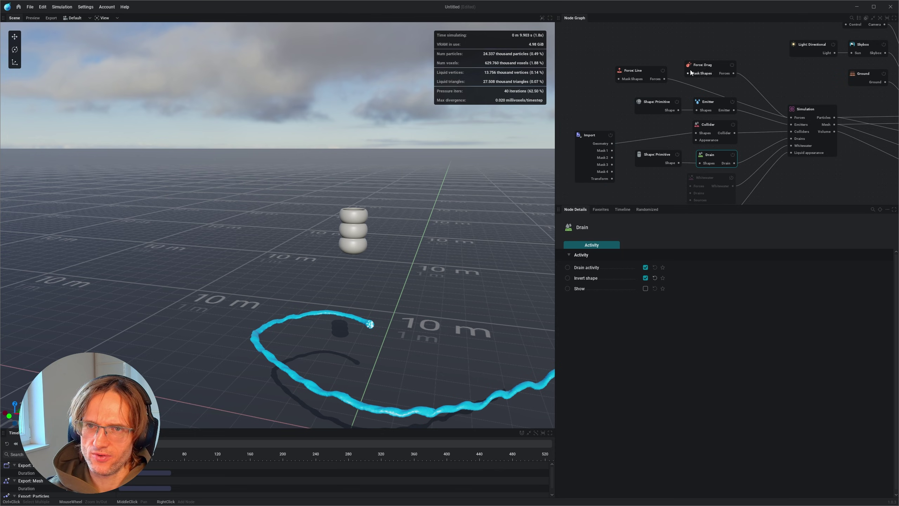
# Move the Force: Drag node slightly higher in the graph and set the Force: Line's repel strength to -1.
pyautogui.moveTo(708, 66); pyautogui.dragTo(712, 54)
pyautogui.click(642, 72)
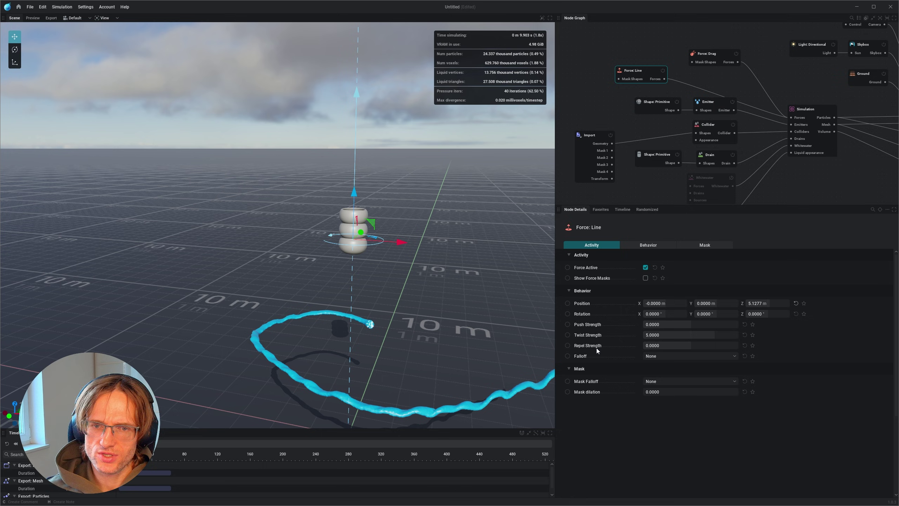
pyautogui.moveTo(597, 348)
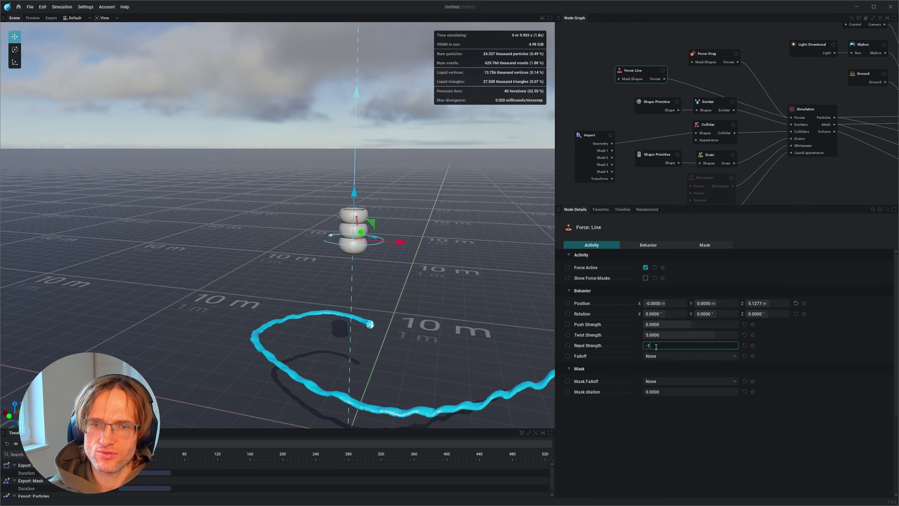
pyautogui.press('Return')
pyautogui.keyDown('alt'); pyautogui.moveTo(359, 270); pyautogui.dragTo(358, 285); pyautogui.keyUp('alt')
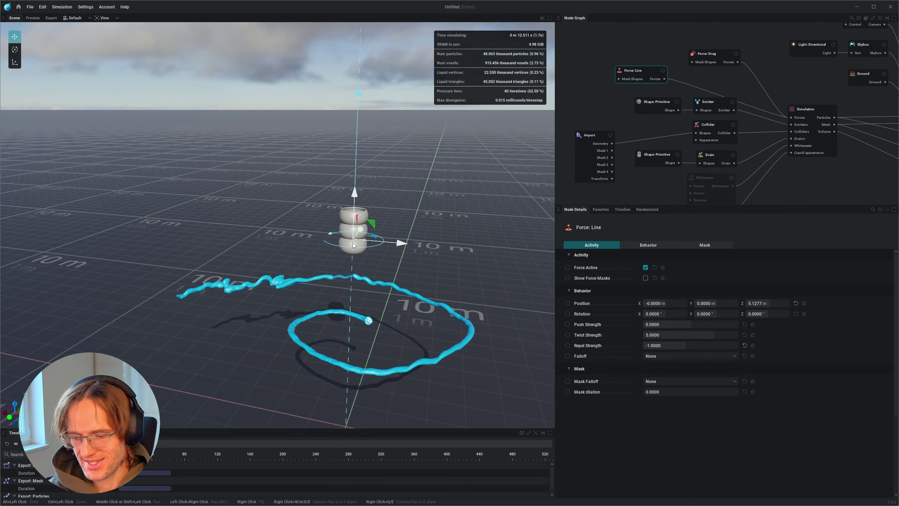
pyautogui.keyDown('alt'); pyautogui.moveTo(353, 245); pyautogui.dragTo(386, 294); pyautogui.keyUp('alt')
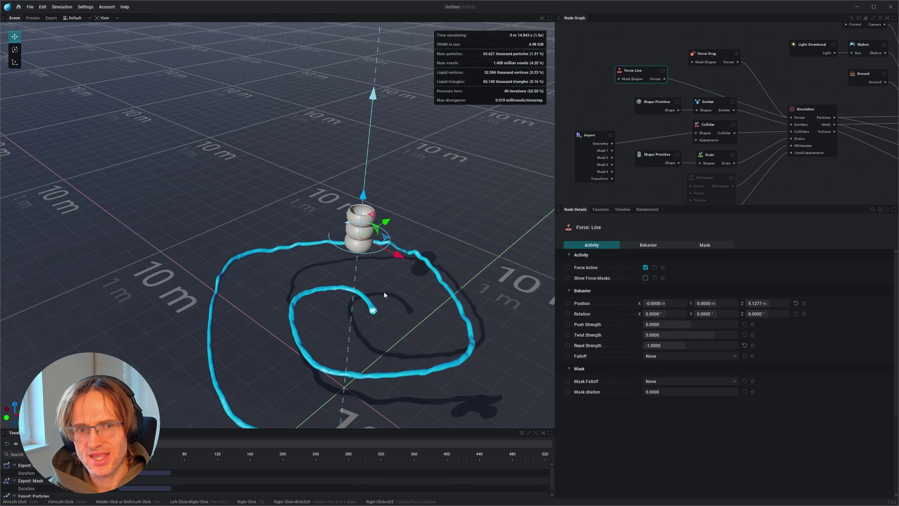
# Set the Force: Line's repel strength to -3 to pull the fluid closer to the axis.
pyautogui.click(651, 346)
pyautogui.write('-')
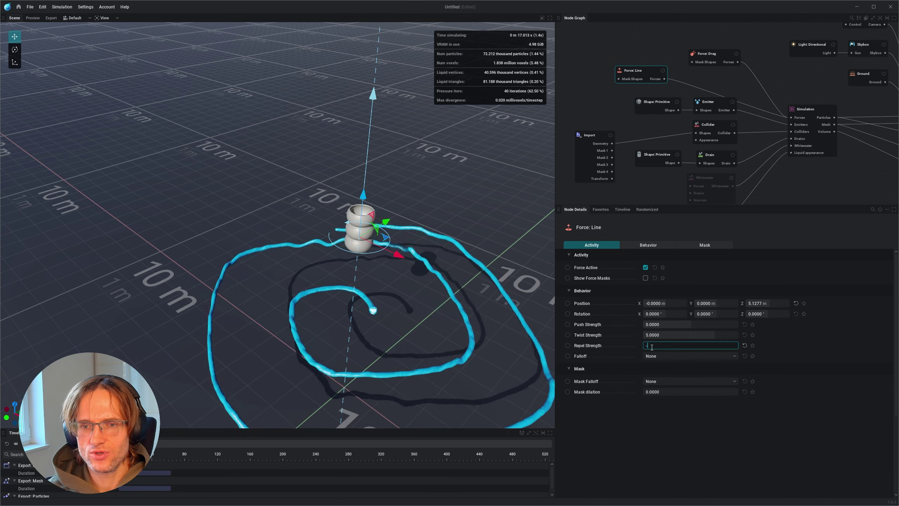
pyautogui.write('3')
pyautogui.press('Return')
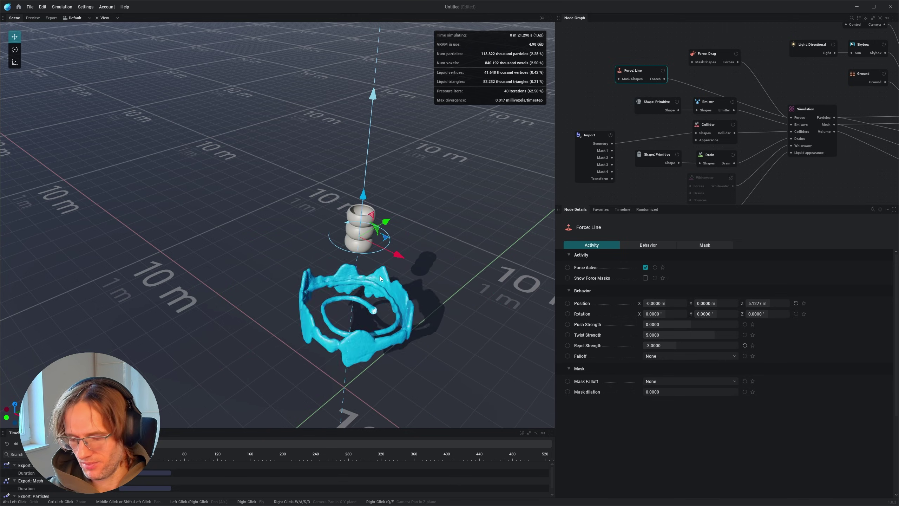
pyautogui.keyDown('alt'); pyautogui.moveTo(379, 279); pyautogui.dragTo(362, 254); pyautogui.keyUp('alt')
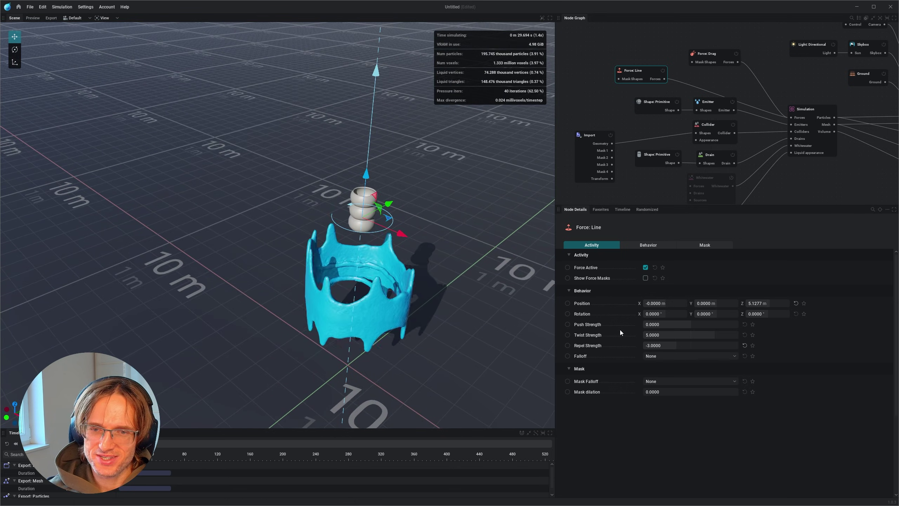
# Try push strengths of -0.5 and -2 on the Force: Line.
pyautogui.doubleClick(652, 325)
pyautogui.write('-0.5')
pyautogui.press('Return')
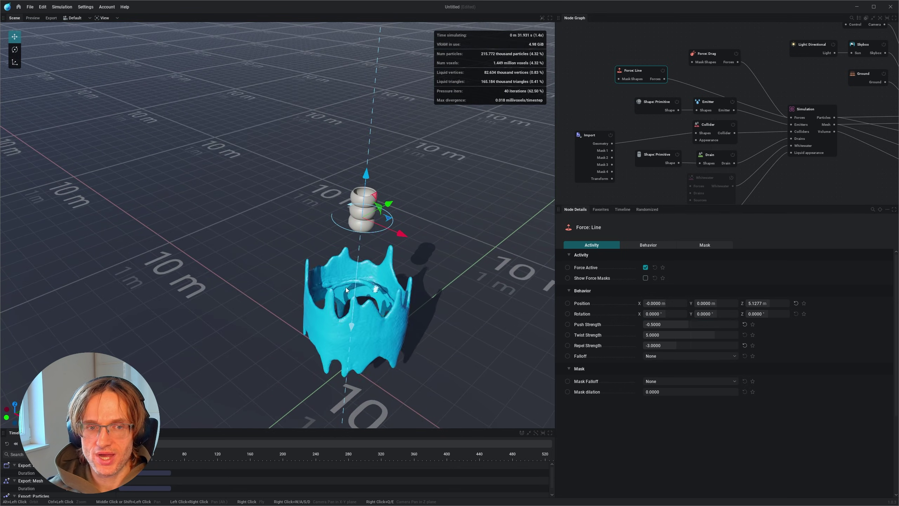
pyautogui.keyDown('alt'); pyautogui.moveTo(289, 266); pyautogui.dragTo(277, 220); pyautogui.keyUp('alt')
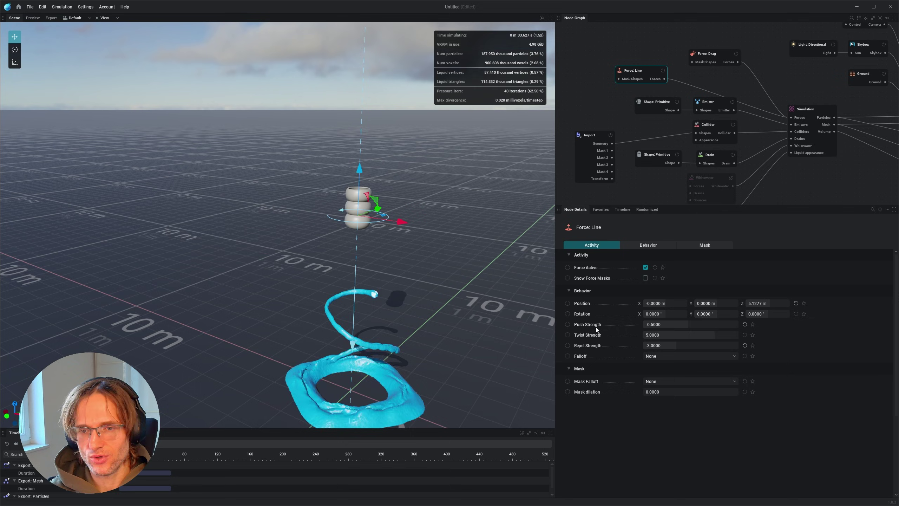
pyautogui.doubleClick(652, 324)
pyautogui.write('-2')
pyautogui.press('Return')
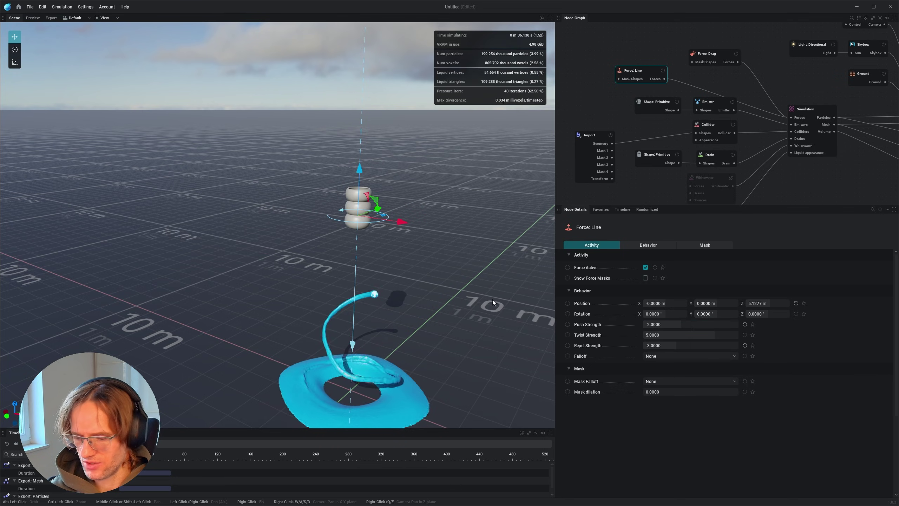
# Set the Force: Line's push strength to 2 to drive the fluid upward.
pyautogui.doubleClick(652, 325)
pyautogui.write('2')
pyautogui.press('Return')
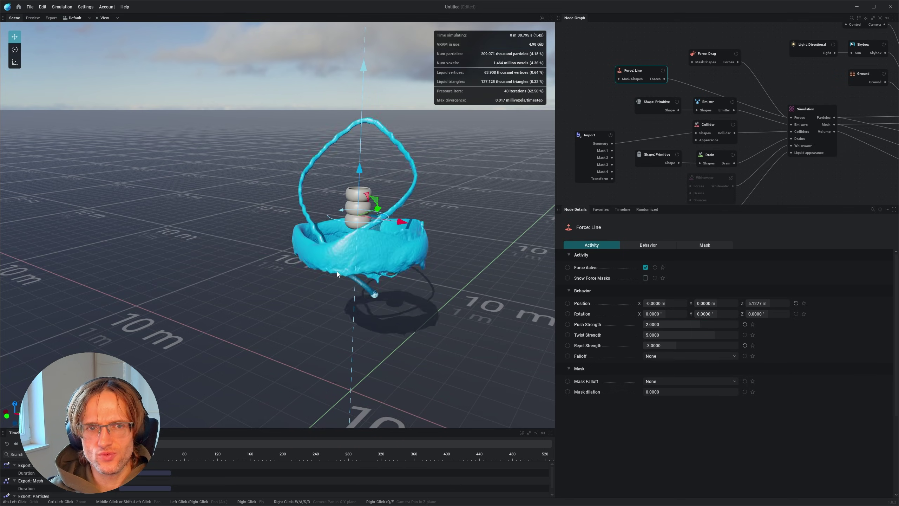
pyautogui.keyDown('alt'); pyautogui.moveTo(324, 293); pyautogui.dragTo(348, 210); pyautogui.keyUp('alt')
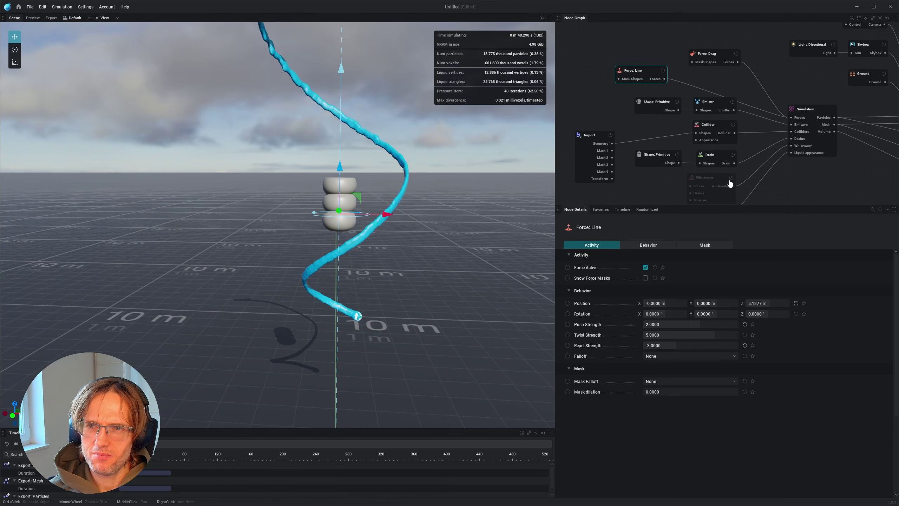
# Set the Force: Drag strength to 3.
pyautogui.click(718, 54)
pyautogui.click(652, 304)
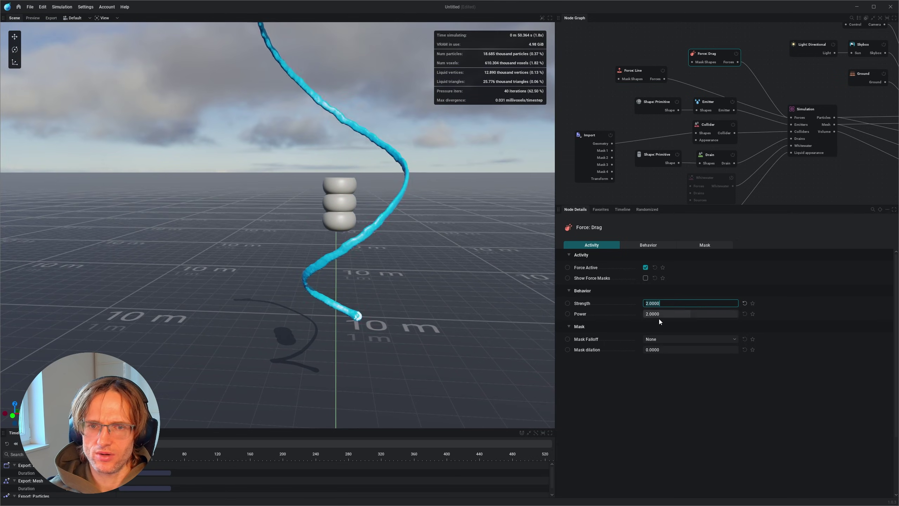
pyautogui.write('3')
pyautogui.press('Return')
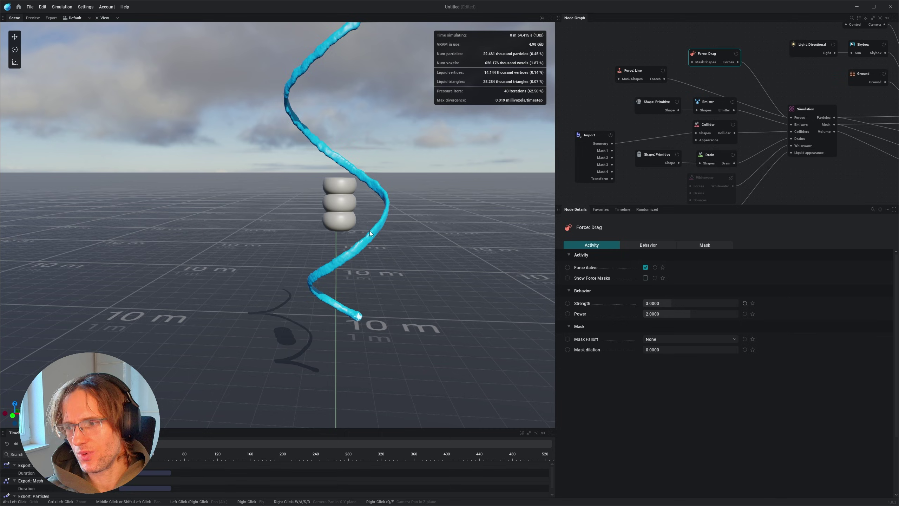
# Set the Force: Line's push strength to 1 and its twist strength to 2.5.
pyautogui.click(643, 73)
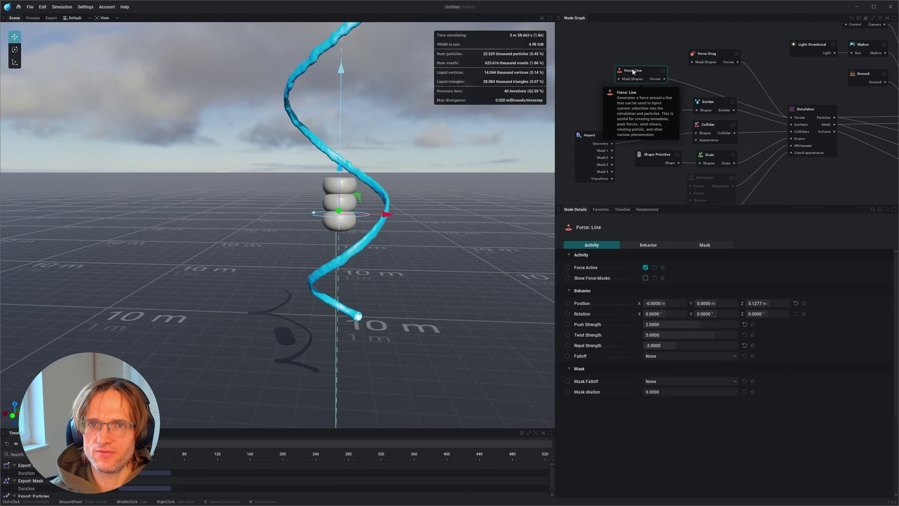
pyautogui.click(647, 324)
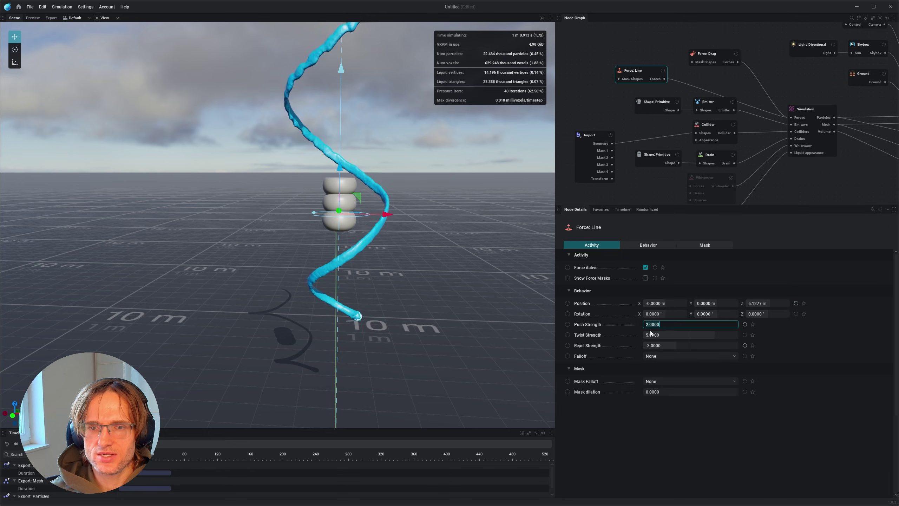
pyautogui.press('Return')
pyautogui.click(651, 336)
pyautogui.write('2.5')
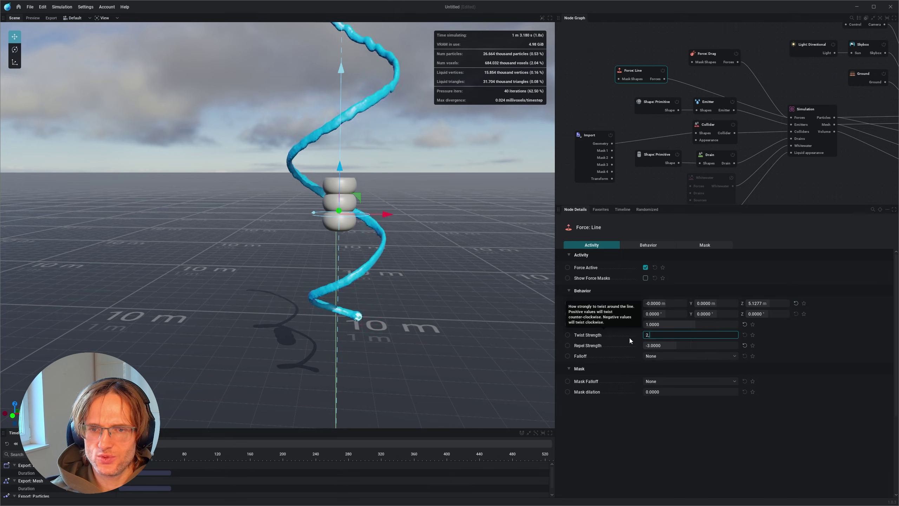
pyautogui.press('Return')
# Try a repel strength of -1.5 on the Force: Line and settle on -2.
pyautogui.click(649, 345)
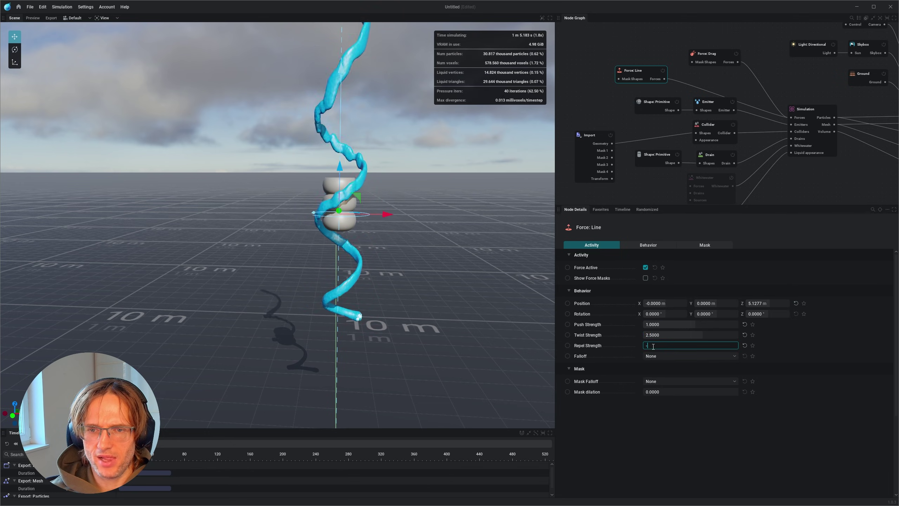
pyautogui.write('-1.5')
pyautogui.press('Return')
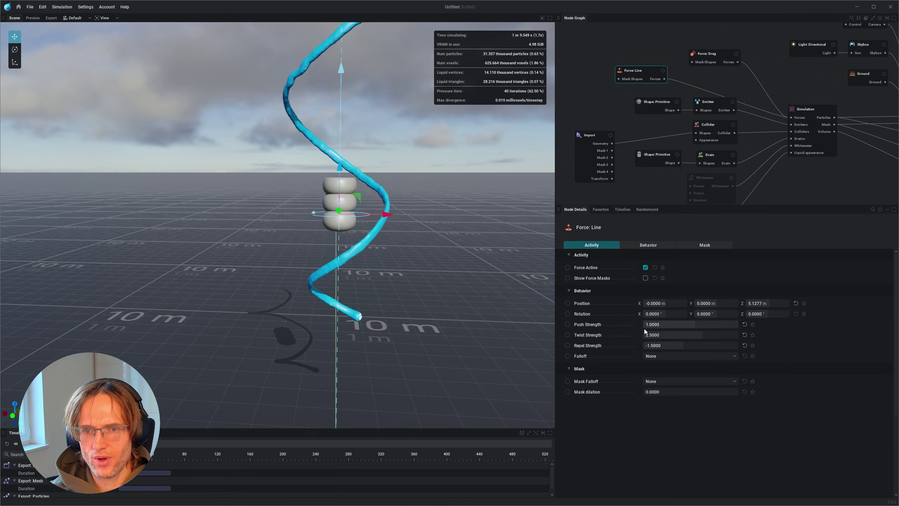
pyautogui.click(653, 346)
pyautogui.write('-')
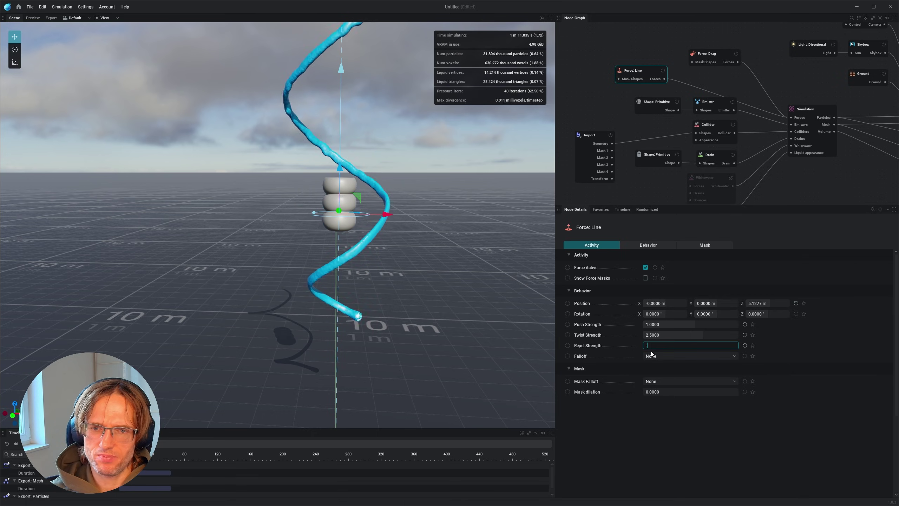
pyautogui.write('2')
pyautogui.press('Return')
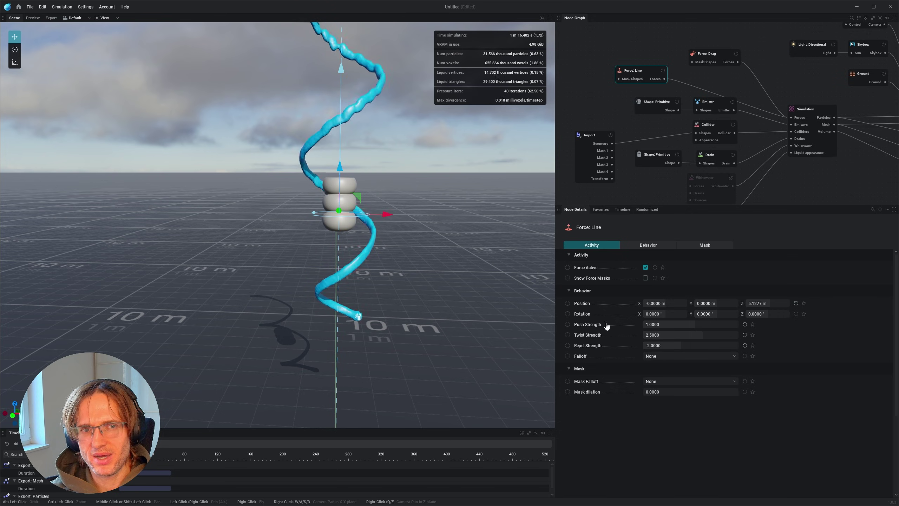
# Set the Force: Line's twist strength to 1.5 and its push strength to 0.6.
pyautogui.doubleClick(661, 335)
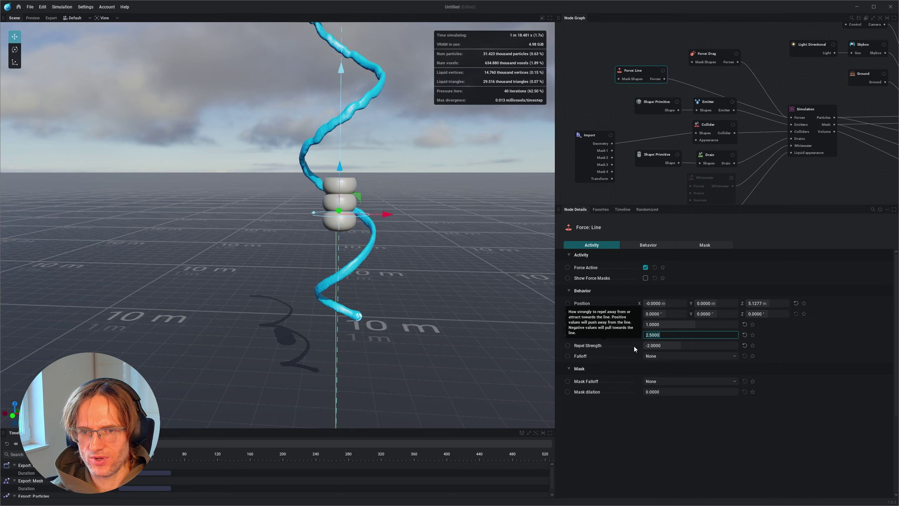
pyautogui.write('1,5')
pyautogui.press('Return')
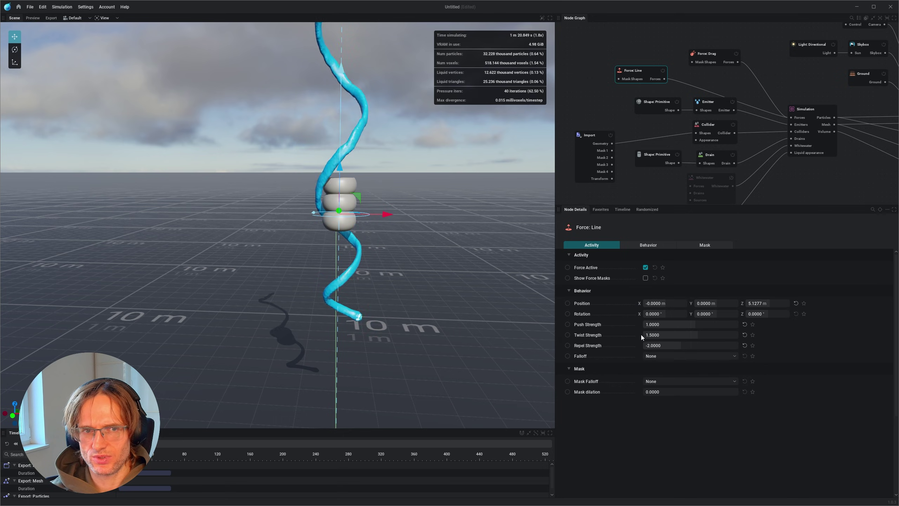
pyautogui.doubleClick(653, 345)
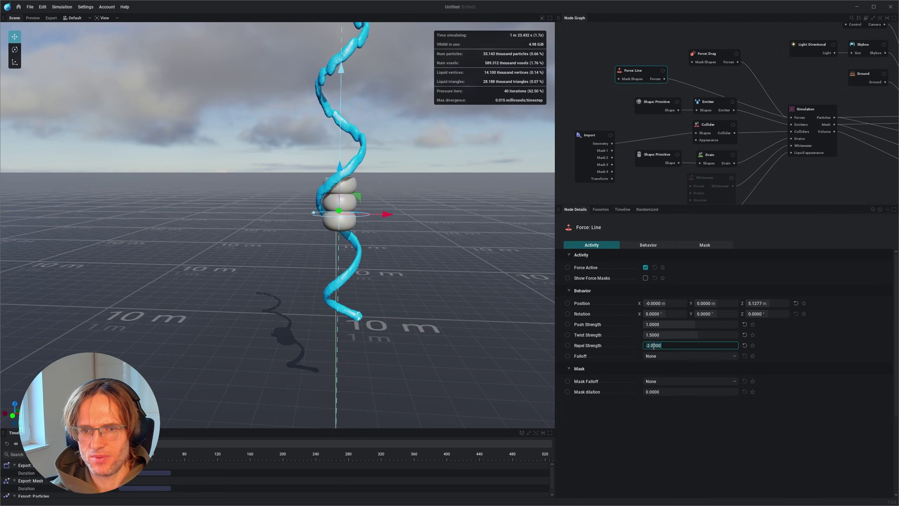
pyautogui.doubleClick(653, 324)
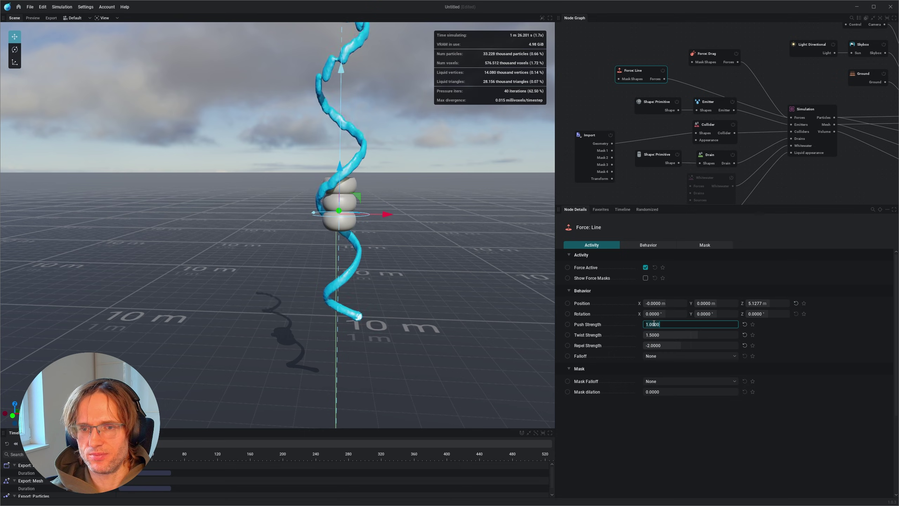
pyautogui.write('0,6')
pyautogui.press('Return')
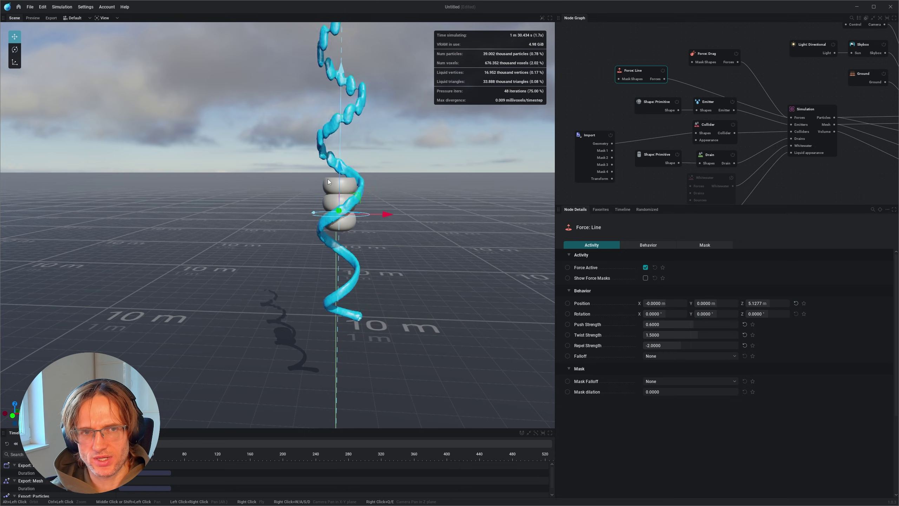
pyautogui.moveTo(356, 244); pyautogui.dragTo(336, 235, button='middle')
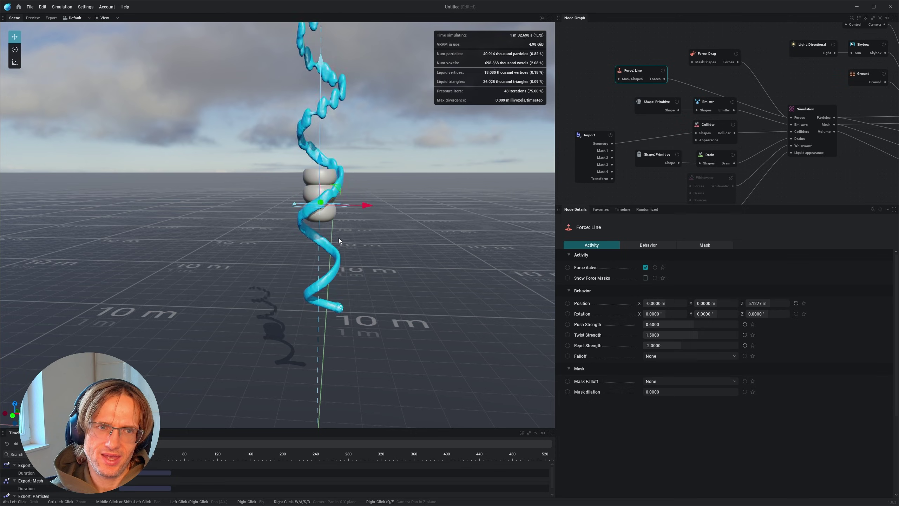
# Try a strength of 10 on the Force: Drag, then return it to 3.
pyautogui.click(709, 59)
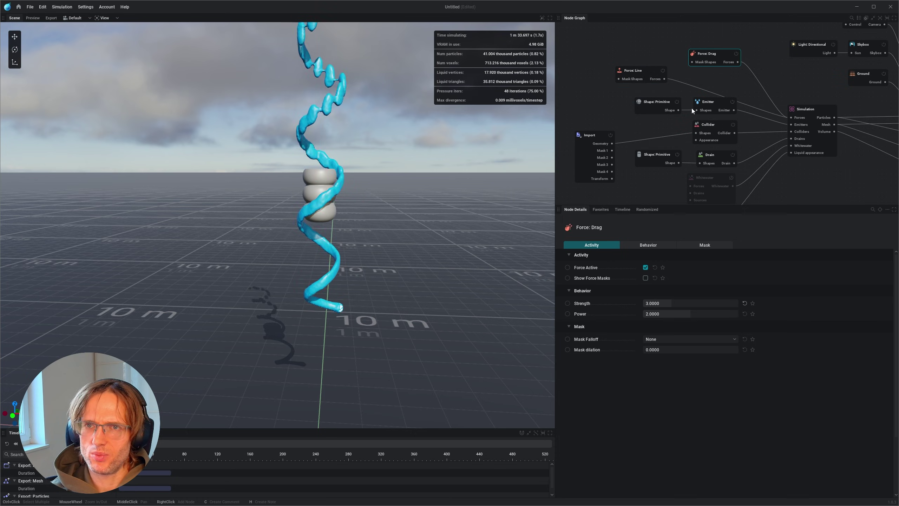
pyautogui.click(656, 304)
pyautogui.press('Return')
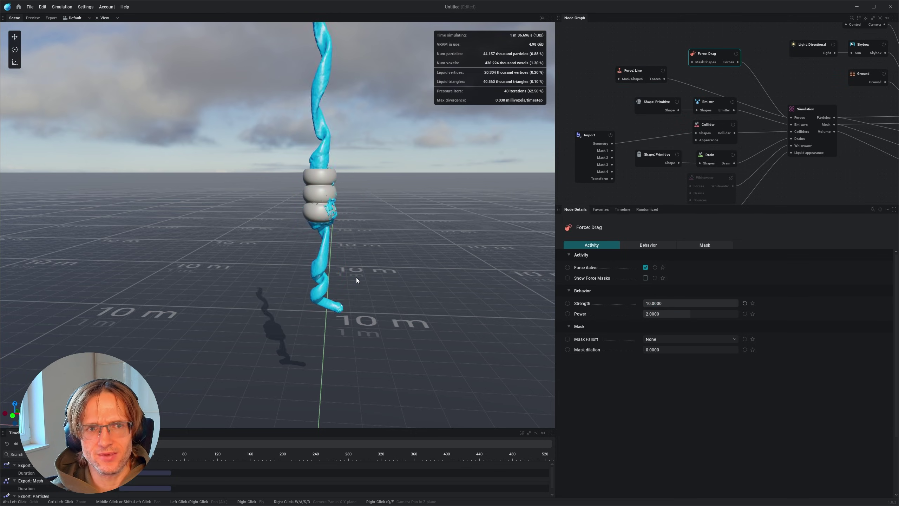
pyautogui.click(649, 303)
pyautogui.write('3')
pyautogui.press('Return')
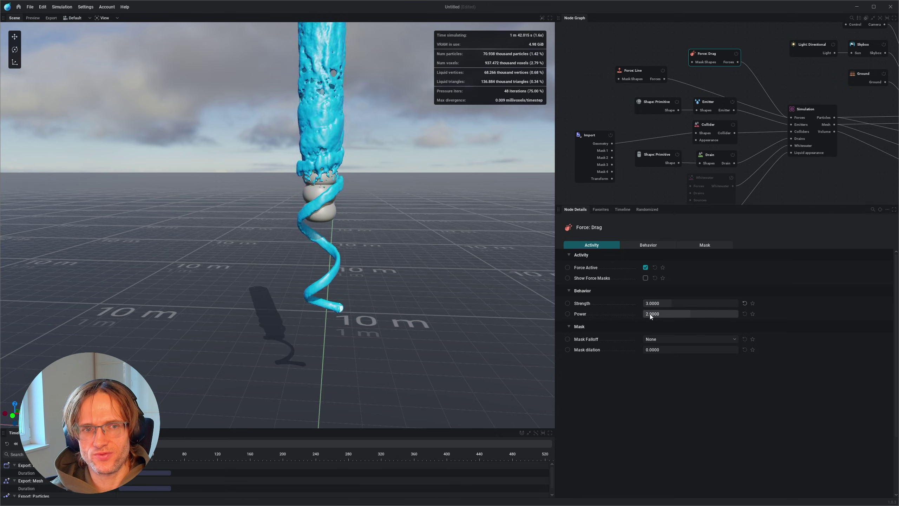
# Try a power of 10 on the Force: Drag, then return it to 2.
pyautogui.click(650, 313)
pyautogui.write('10')
pyautogui.press('Return')
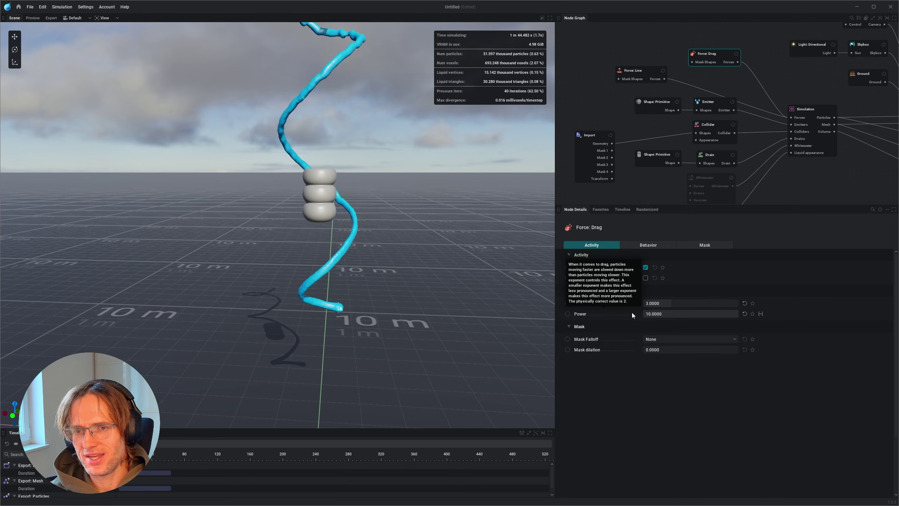
pyautogui.click(654, 313)
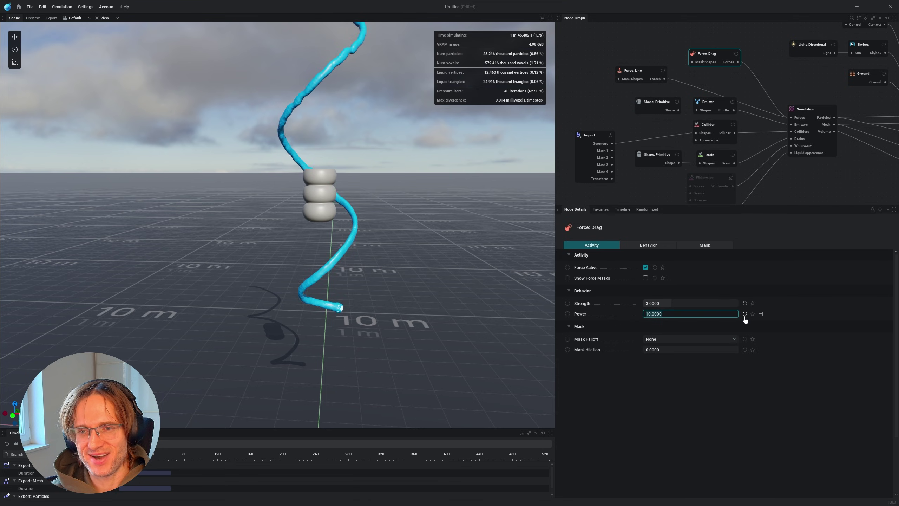
pyautogui.write('2')
pyautogui.press('Return')
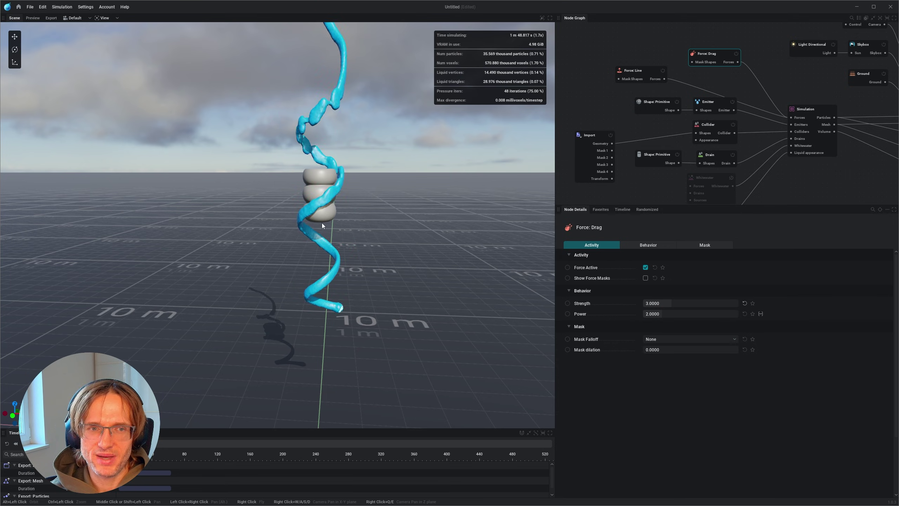
# Refine the fluid resolution by setting the Simulation node's voxel size to 0.01 m.
pyautogui.scroll(5, 332, 225)
pyautogui.scroll(-4, 336, 229)
pyautogui.keyDown('alt'); pyautogui.moveTo(337, 228); pyautogui.dragTo(405, 280); pyautogui.keyUp('alt')
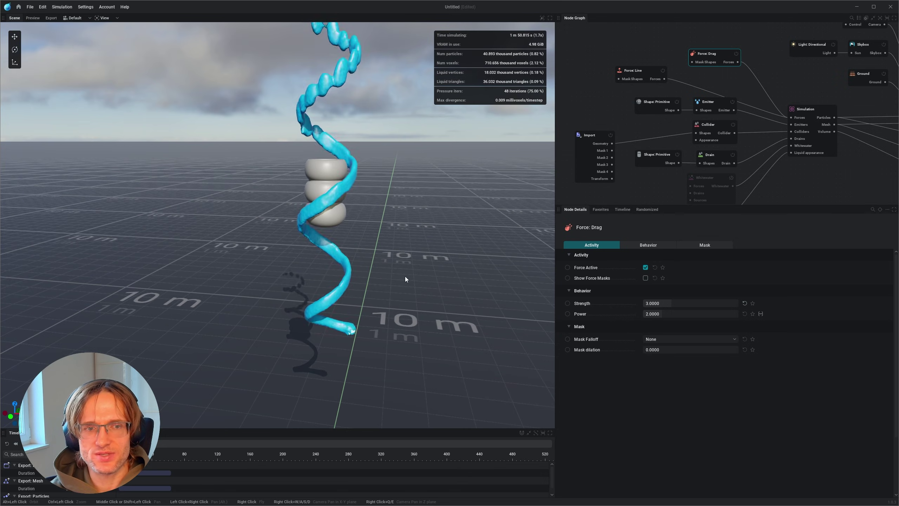
pyautogui.click(801, 109)
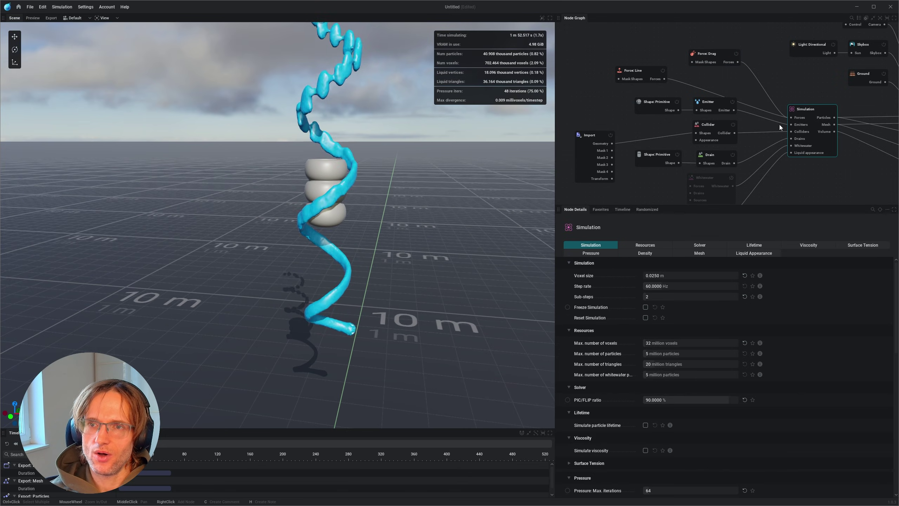
pyautogui.doubleClick(657, 276)
pyautogui.write('0.01')
pyautogui.press('Return')
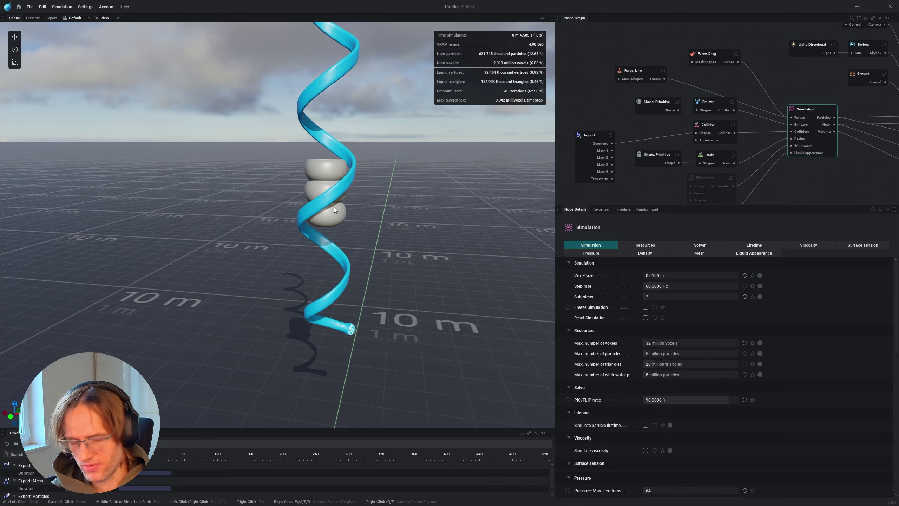
pyautogui.keyDown('alt'); pyautogui.moveTo(334, 207); pyautogui.dragTo(335, 209); pyautogui.keyUp('alt')
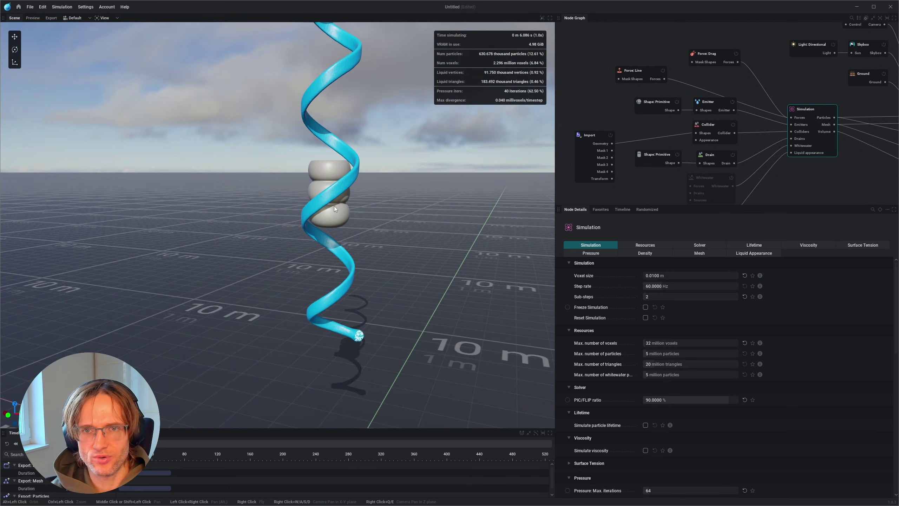
# Change the emitter's shape primitive to a Capsule with a radius of 0.05 m and restart the simulation.
pyautogui.click(659, 104)
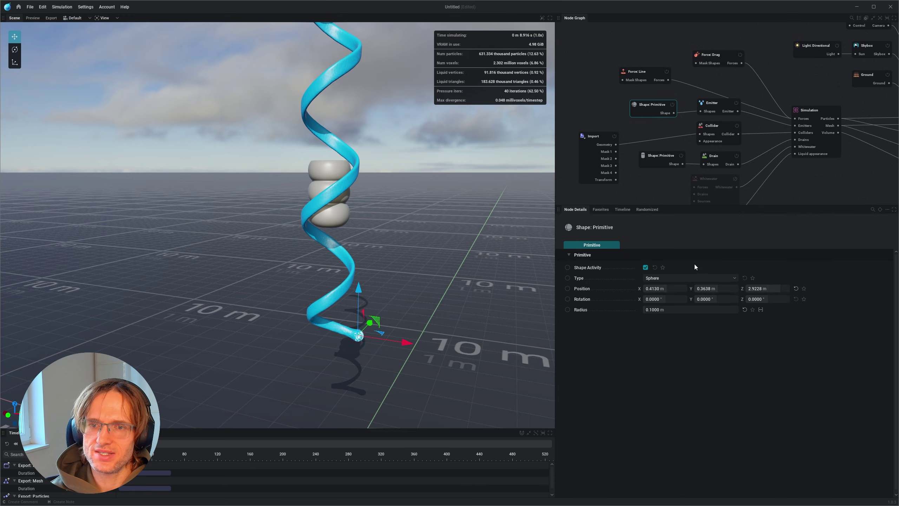
pyautogui.click(734, 278)
pyautogui.click(654, 305)
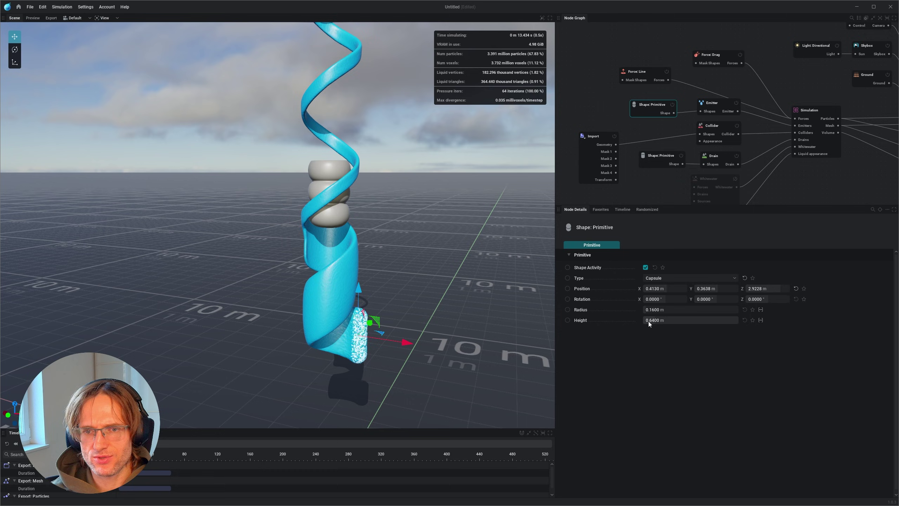
pyautogui.click(654, 310)
pyautogui.write('0.05')
pyautogui.press('Return')
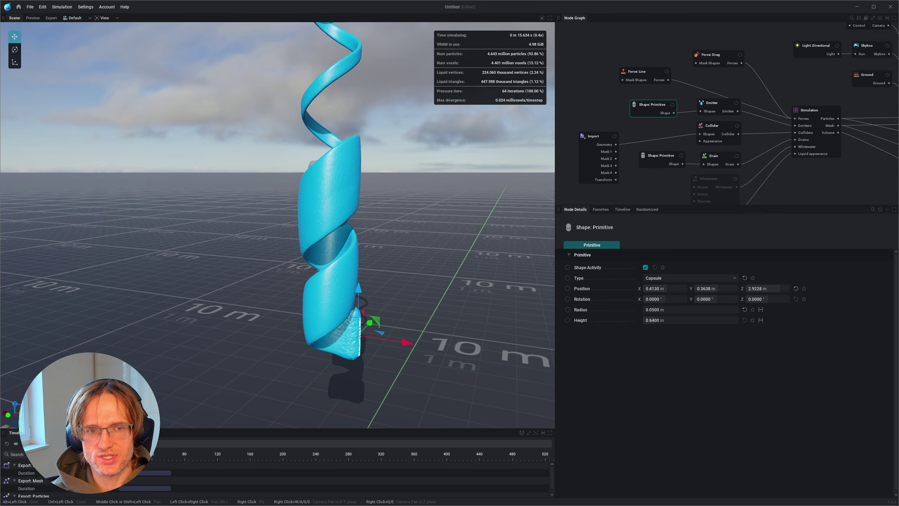
pyautogui.click(16, 443)
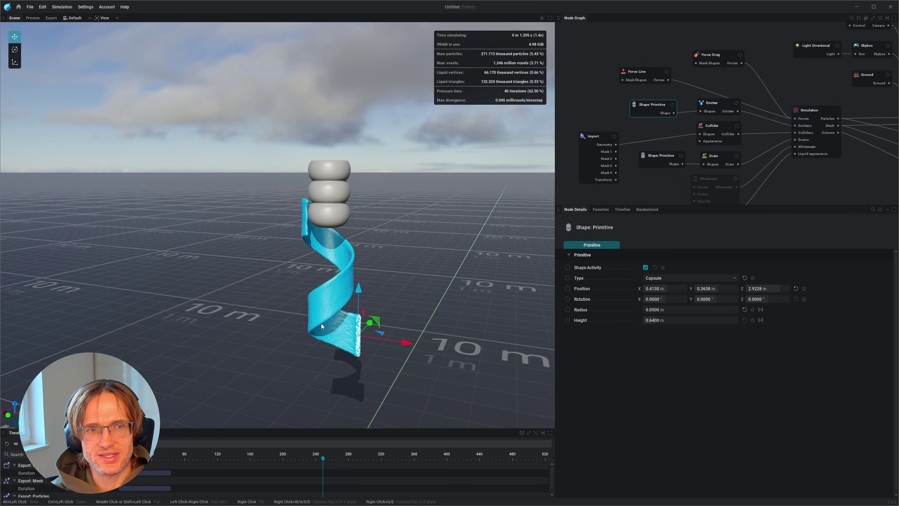
# Add a Force: Turbulence node connected to the Simulation's Forces input and place it above the Force: Drag node.
pyautogui.moveTo(724, 139); pyautogui.dragTo(713, 147, button='middle')
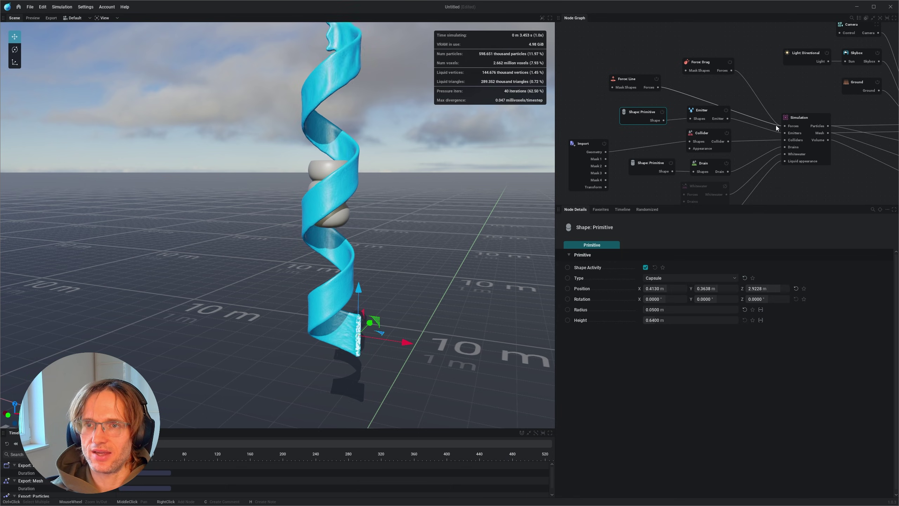
pyautogui.moveTo(784, 126); pyautogui.dragTo(753, 66)
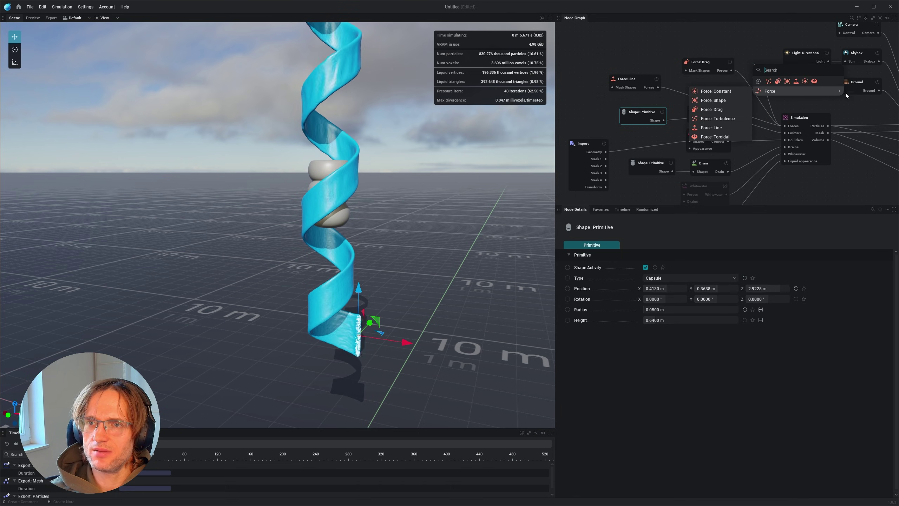
pyautogui.moveTo(795, 90)
pyautogui.click(718, 120)
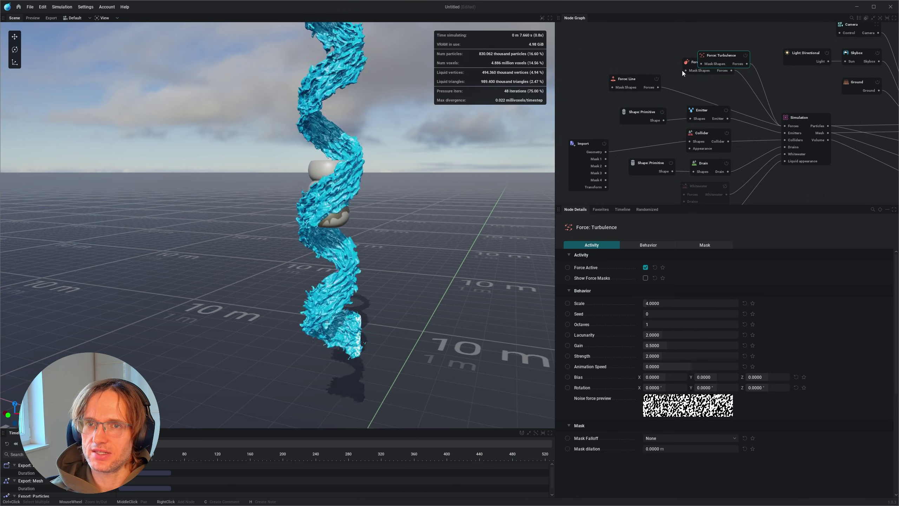
pyautogui.moveTo(701, 43); pyautogui.dragTo(685, 39)
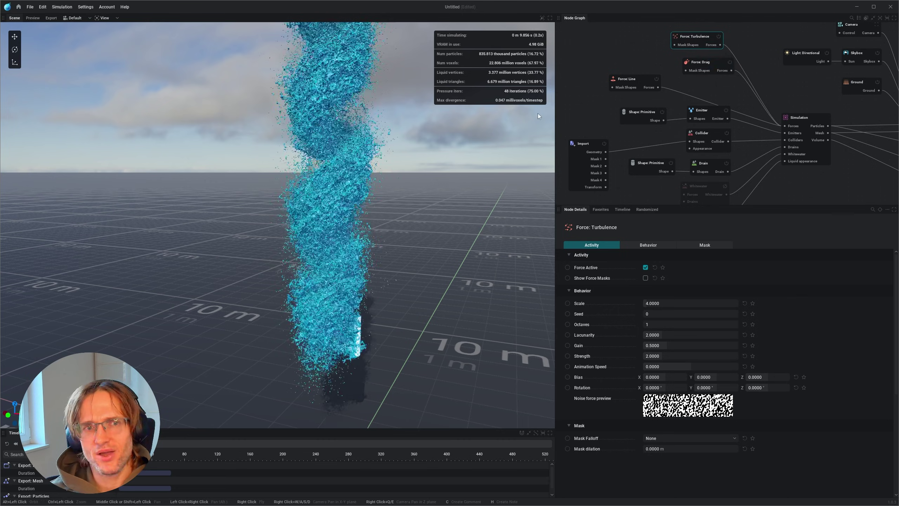
# Set the Force: Turbulence strength to 0.2 and its scale to 10, then restart the simulation.
pyautogui.click(648, 358)
pyautogui.write('0.2')
pyautogui.press('Return')
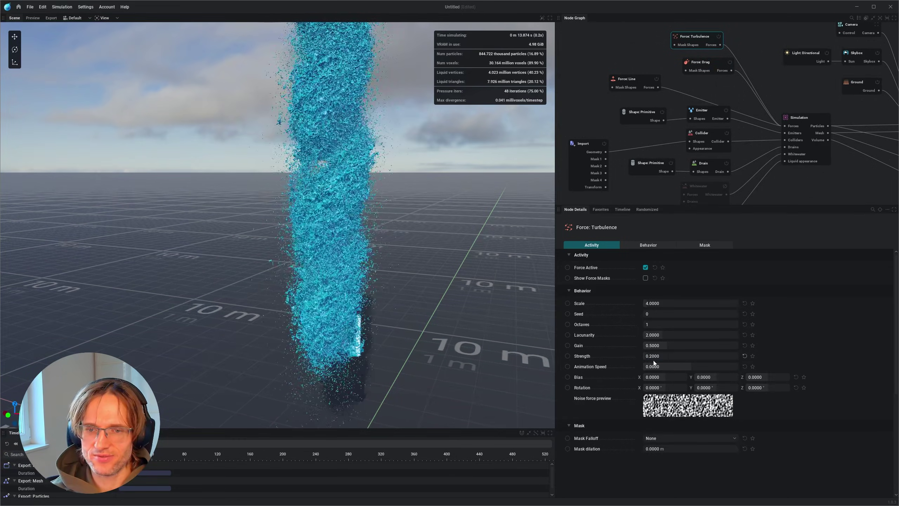
pyautogui.click(653, 305)
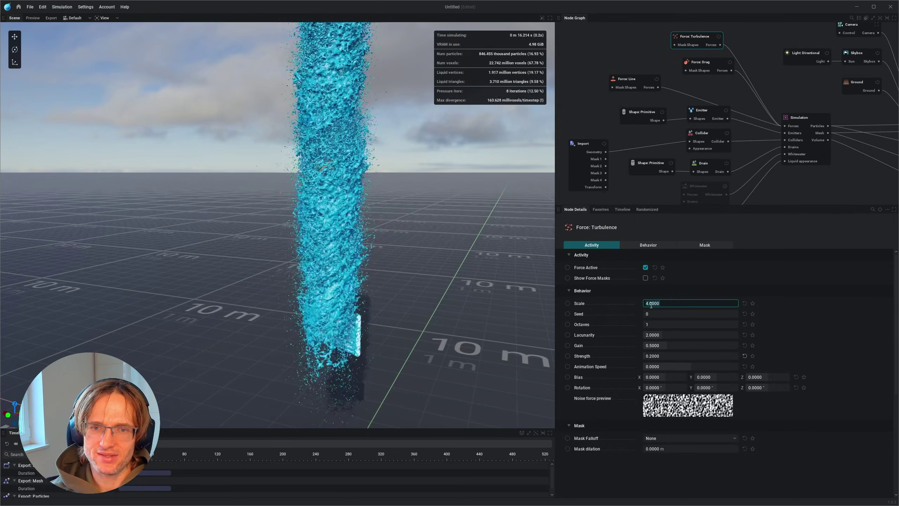
pyautogui.write('10')
pyautogui.press('Return')
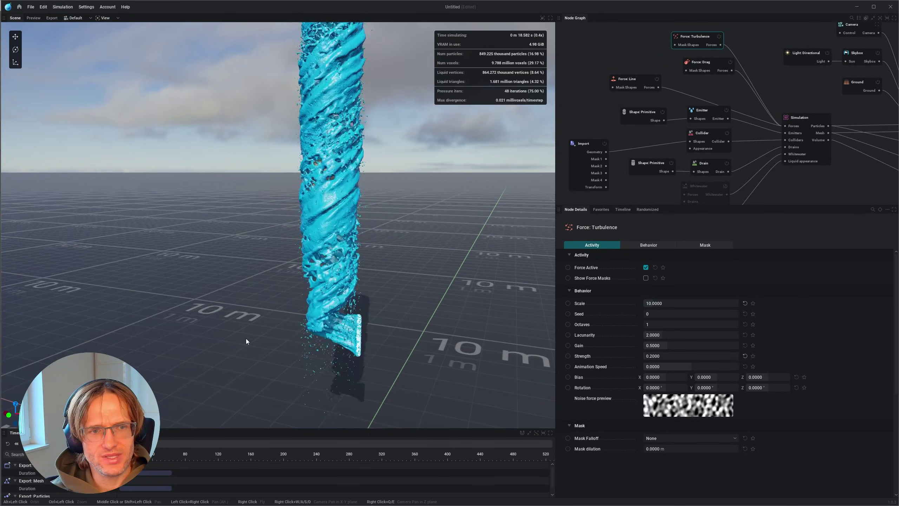
pyautogui.click(7, 444)
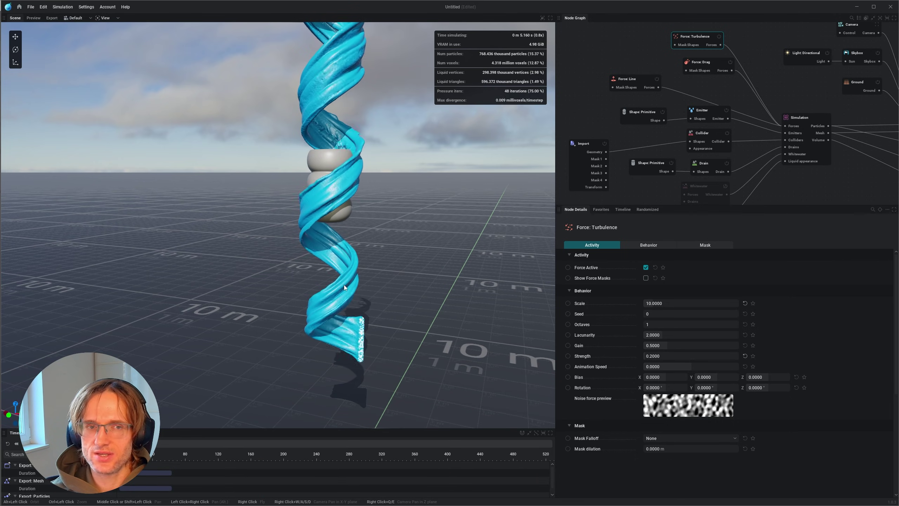
# Try animation speeds of 0.1 and 0.05 on the Force: Turbulence and settle on 0.03.
pyautogui.scroll(3, 342, 256)
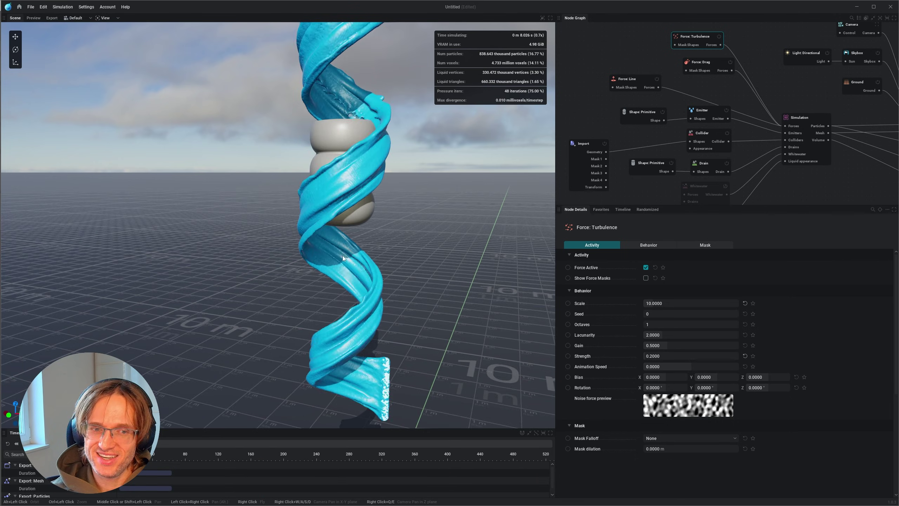
pyautogui.click(649, 367)
pyautogui.write('0.1')
pyautogui.press('Return')
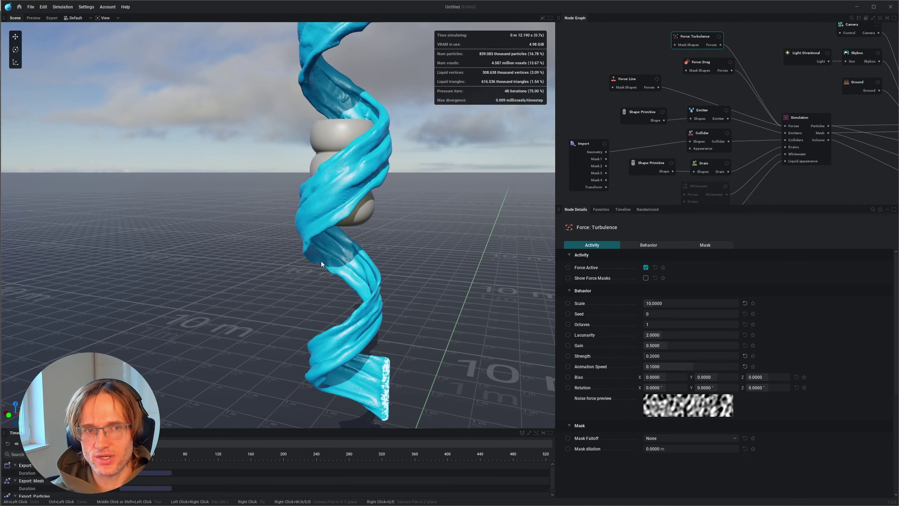
pyautogui.click(652, 367)
pyautogui.write('0,0')
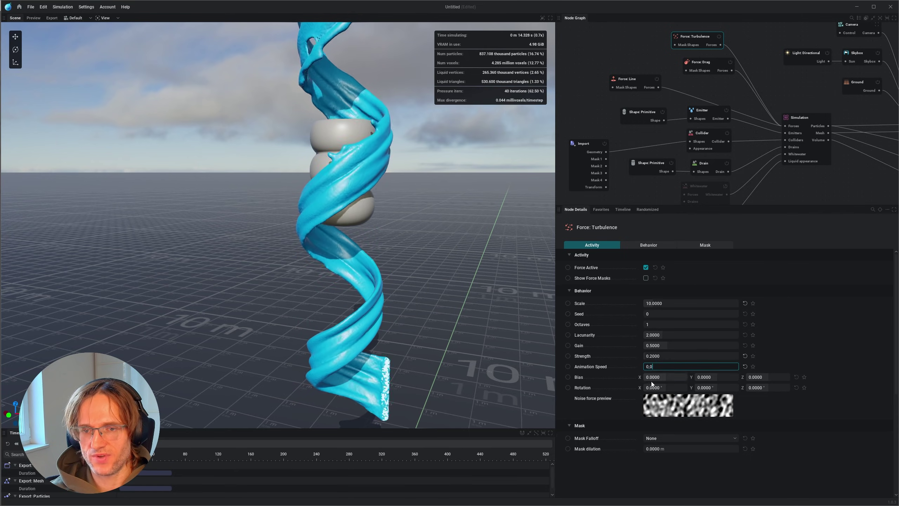
pyautogui.write('5')
pyautogui.press('Return')
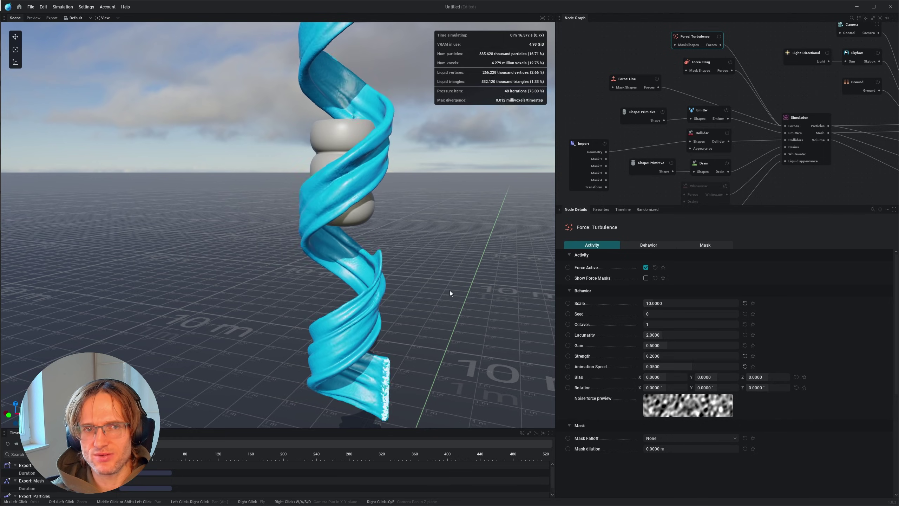
pyautogui.click(652, 368)
pyautogui.write('0,03')
pyautogui.press('Return')
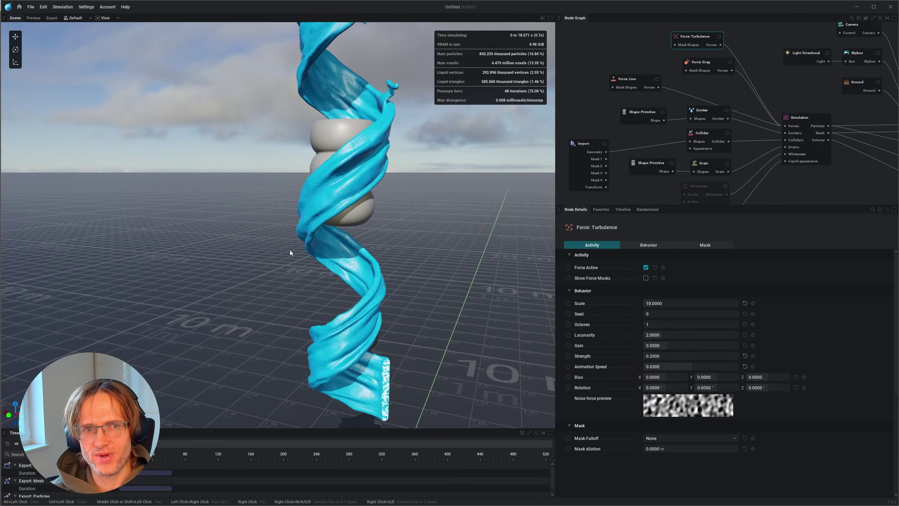
pyautogui.keyDown('alt'); pyautogui.moveTo(289, 253); pyautogui.dragTo(338, 197); pyautogui.keyUp('alt')
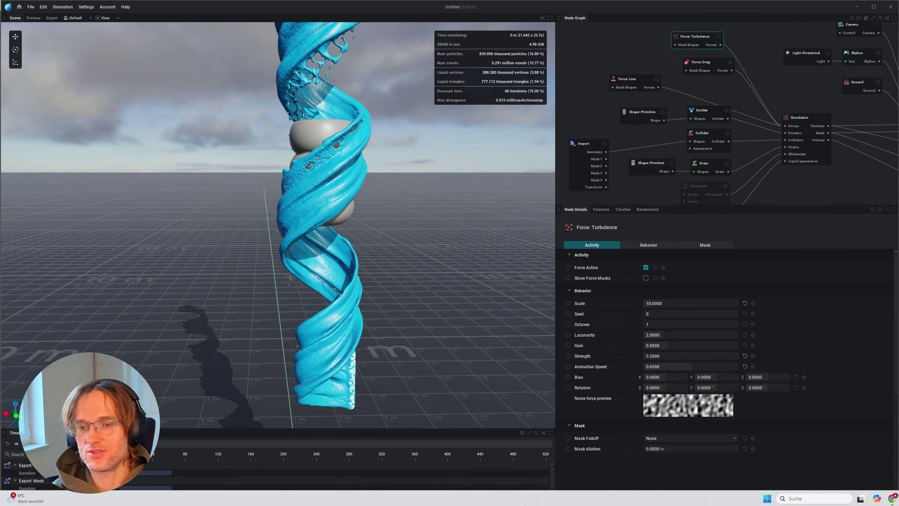
# Switch to After Effects and scrub through the fluid_tornado_test composition to review the rendered still and the fluid animation.
pyautogui.click(456, 498)
pyautogui.moveTo(293, 261); pyautogui.dragTo(290, 261)
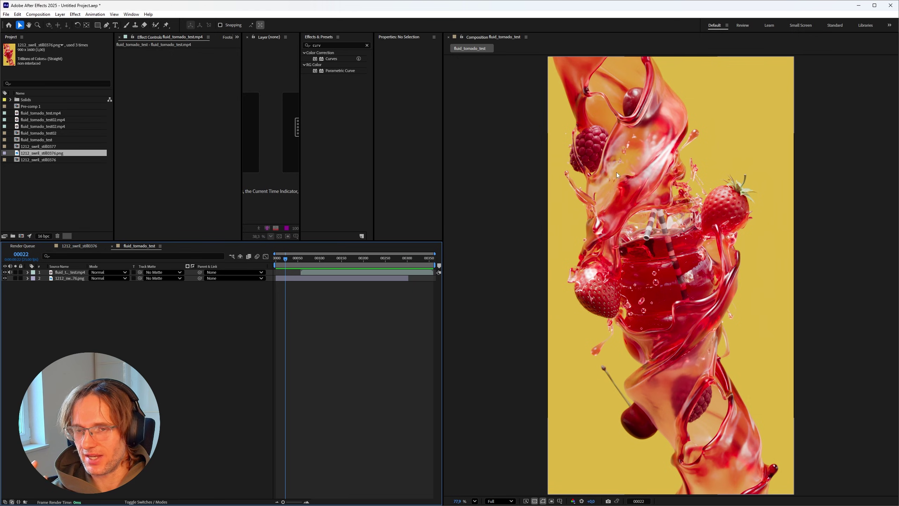
pyautogui.moveTo(292, 261); pyautogui.dragTo(365, 273)
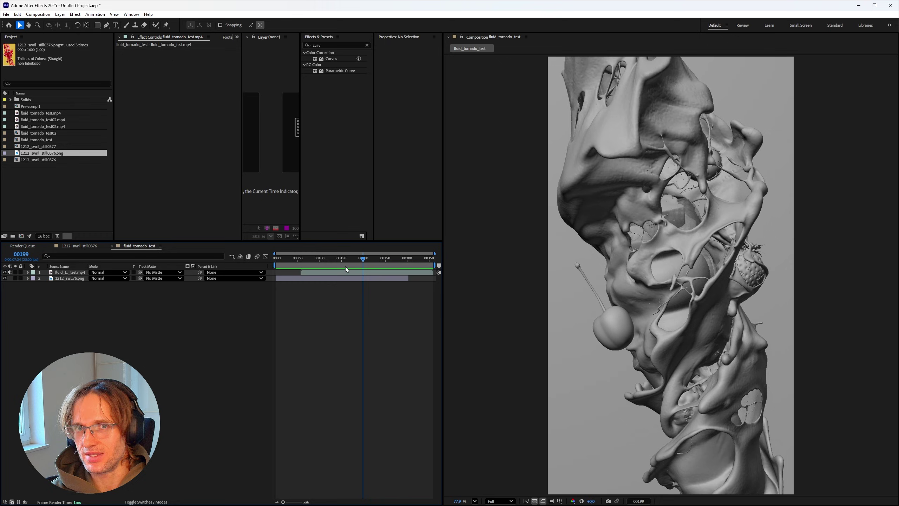
pyautogui.click(308, 259)
pyautogui.moveTo(342, 259); pyautogui.dragTo(368, 258)
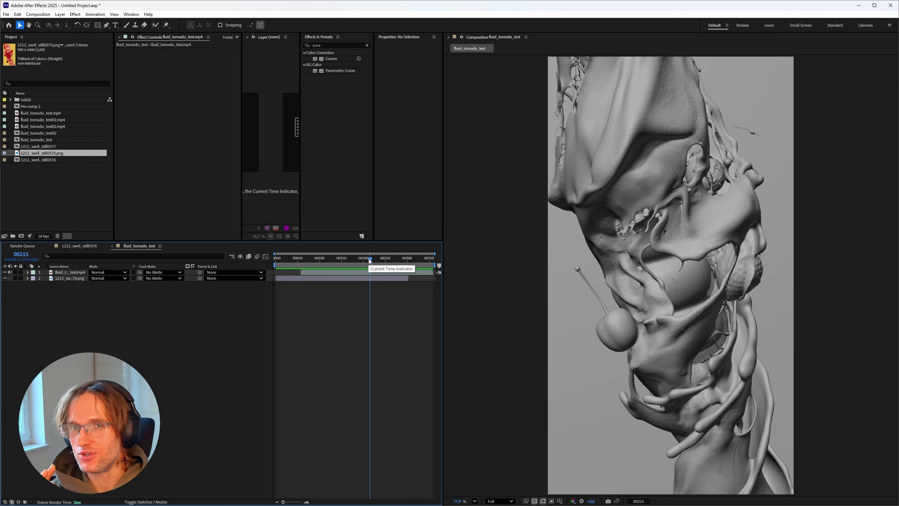